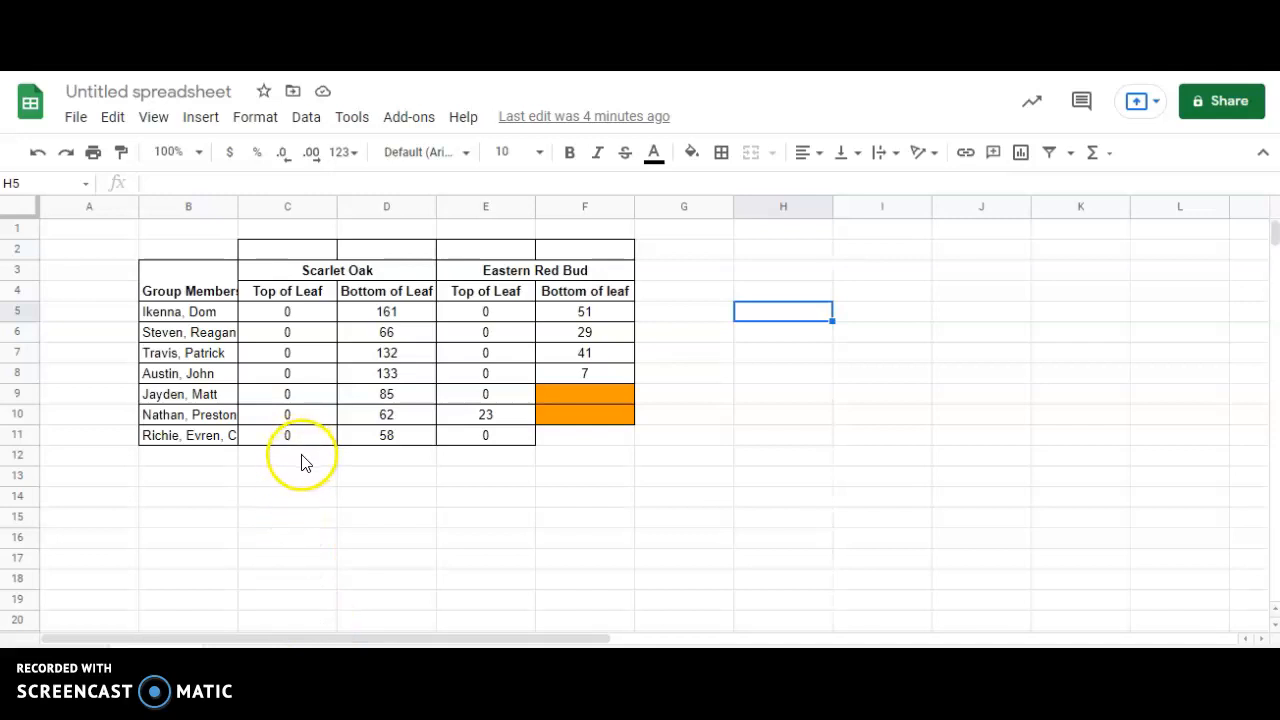
- Label cell B13 "average" and enter a formula in C13 that averages C5:C11
left_click(300, 456)
left_click(203, 479)
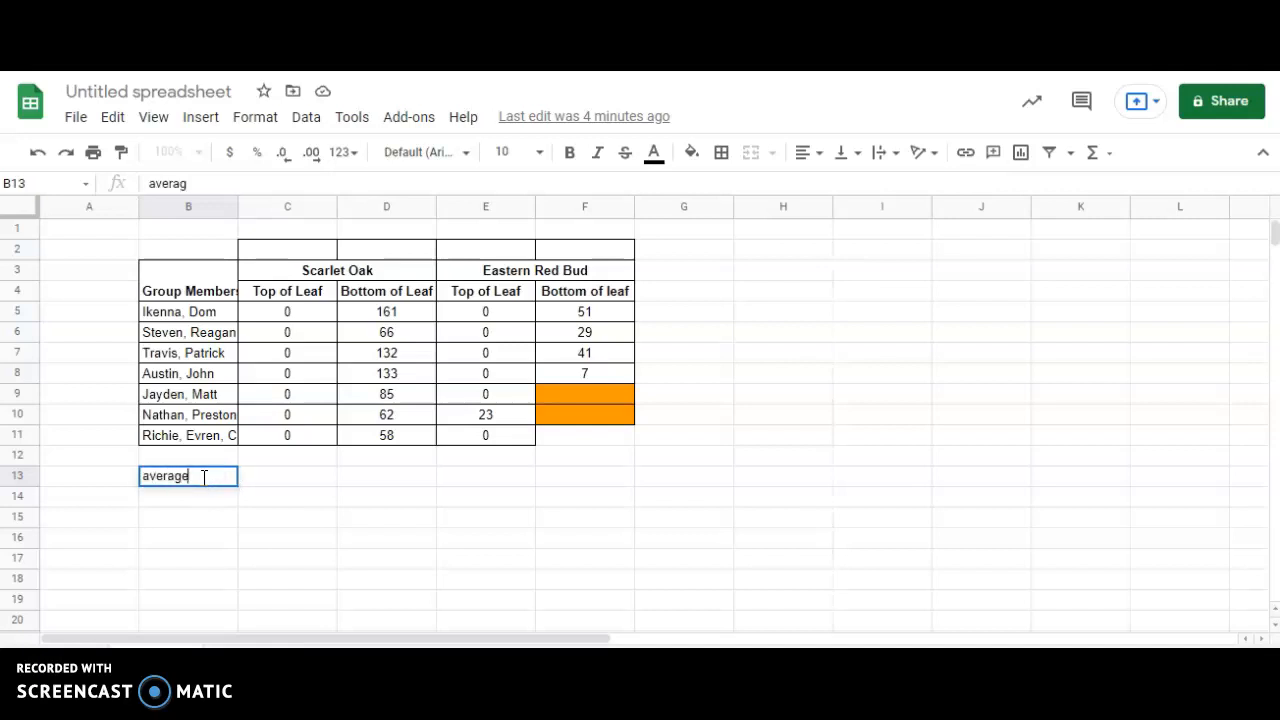
key("Tab")
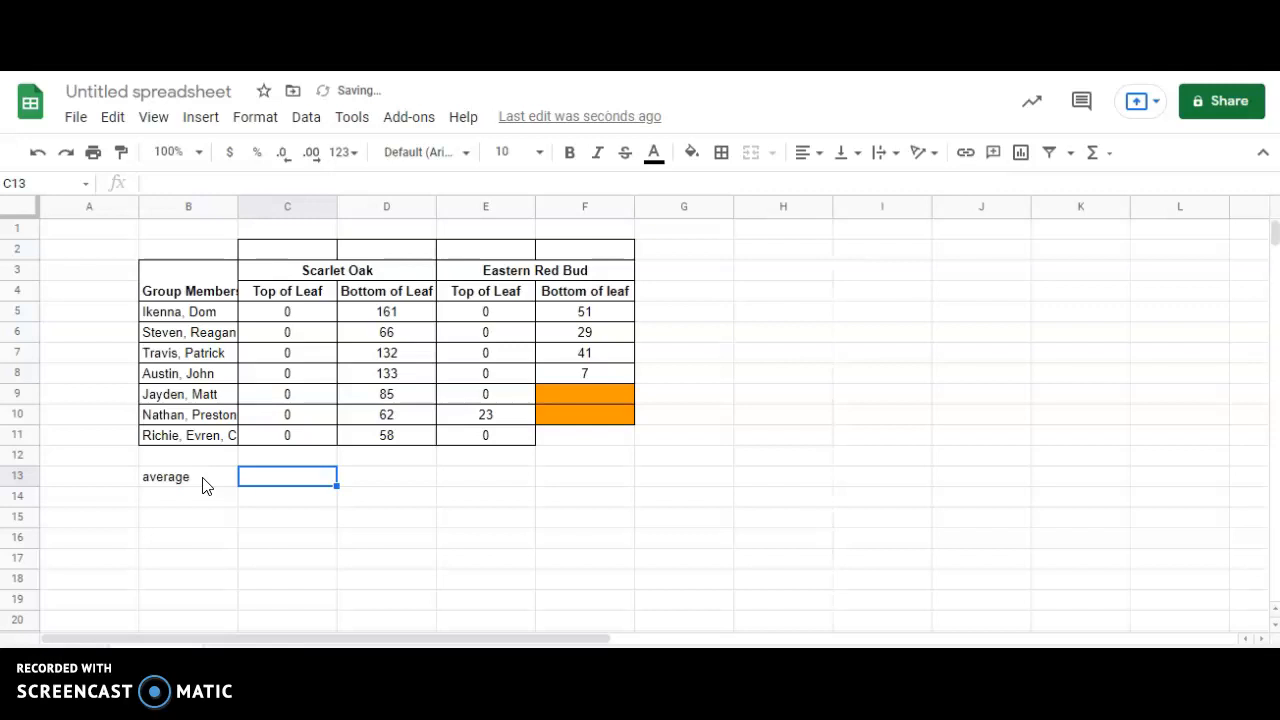
type("=av")
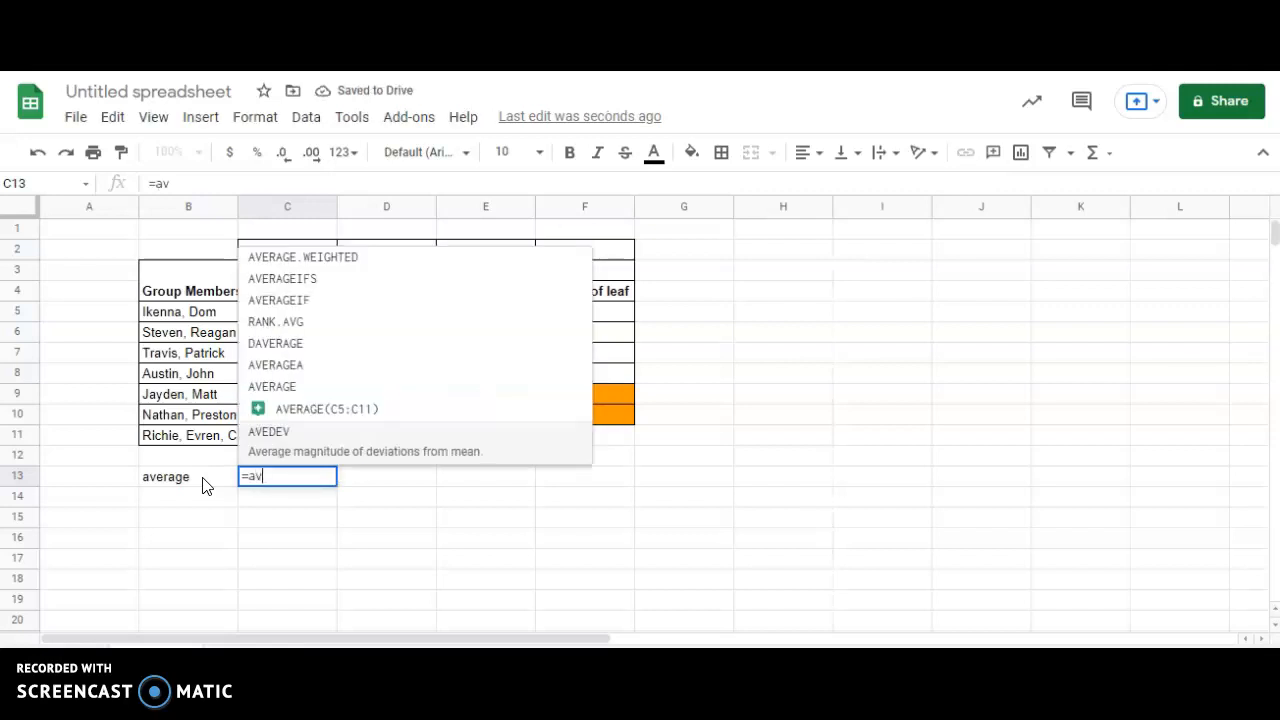
left_click(287, 388)
left_click_drag(298, 314, 318, 438)
key("Return")
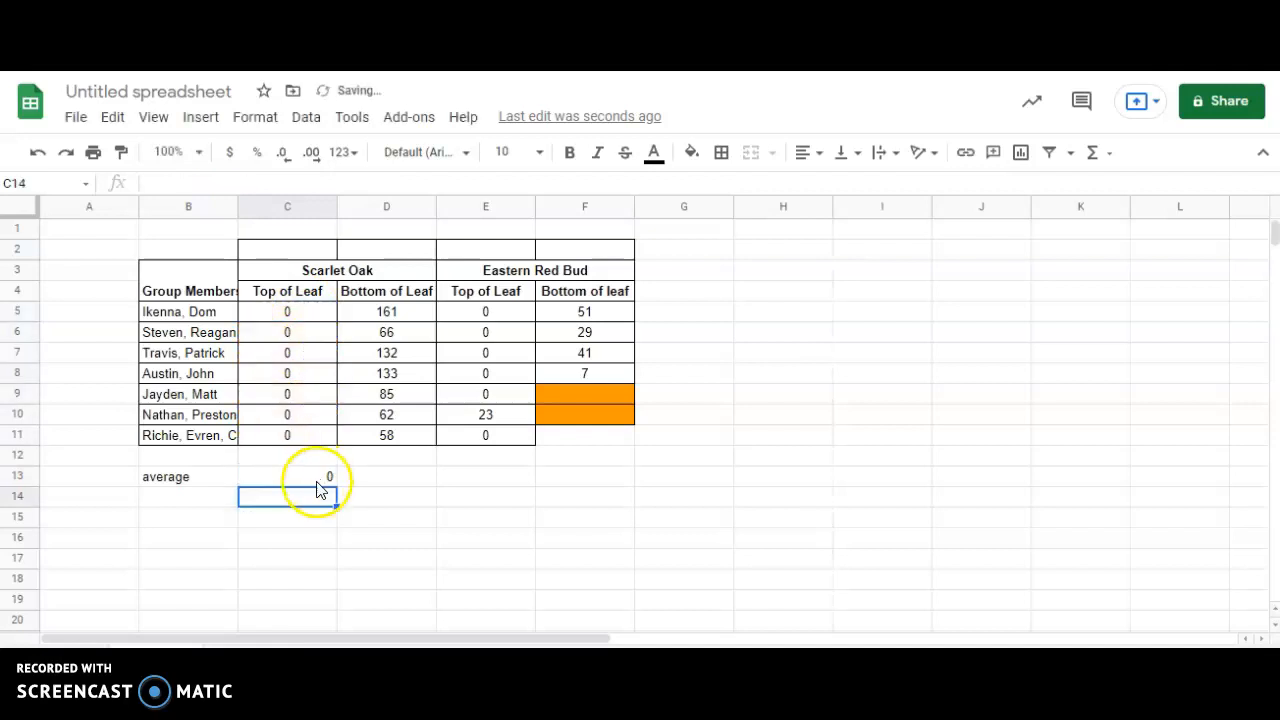
- Fill the average formula from C13 across to F13
left_click(320, 480)
left_click_drag(347, 490, 555, 490)
left_click(555, 519)
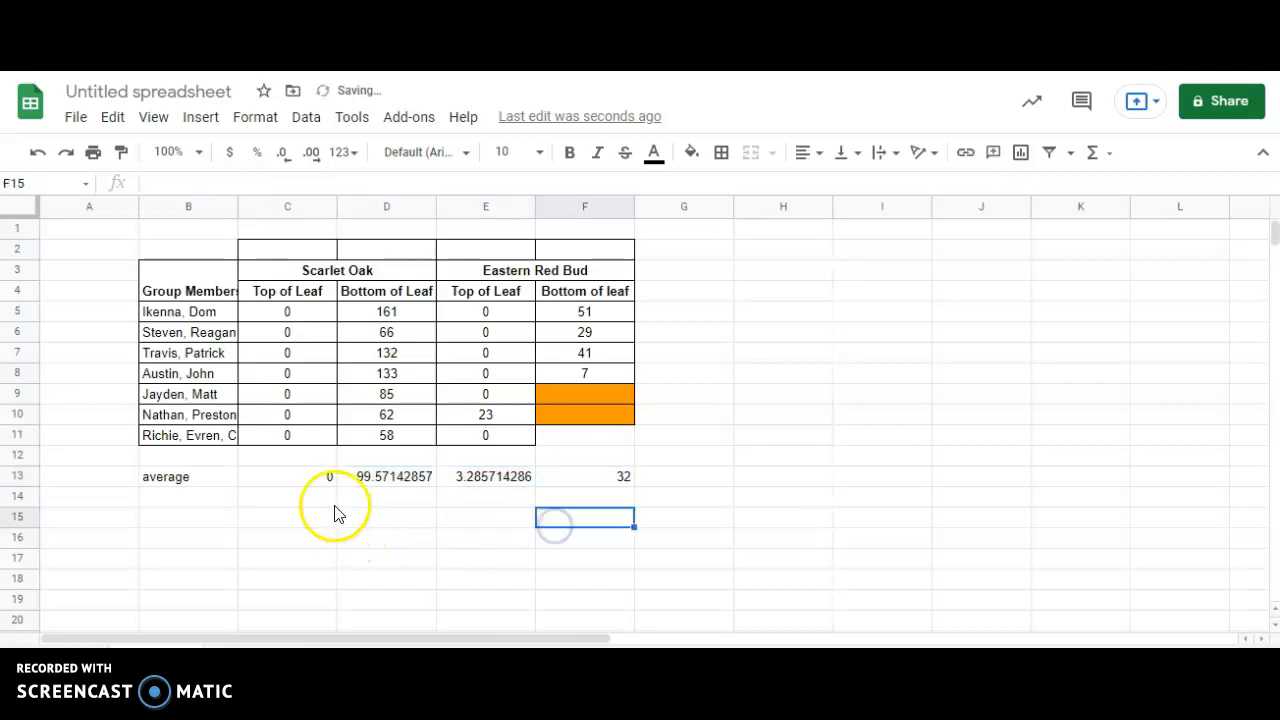
- Copy the average formulas in C13:F13 and paste them into row 16 starting at C16
left_click_drag(313, 483, 560, 486)
key("ctrl+c")
left_click(323, 538)
key("ctrl+v")
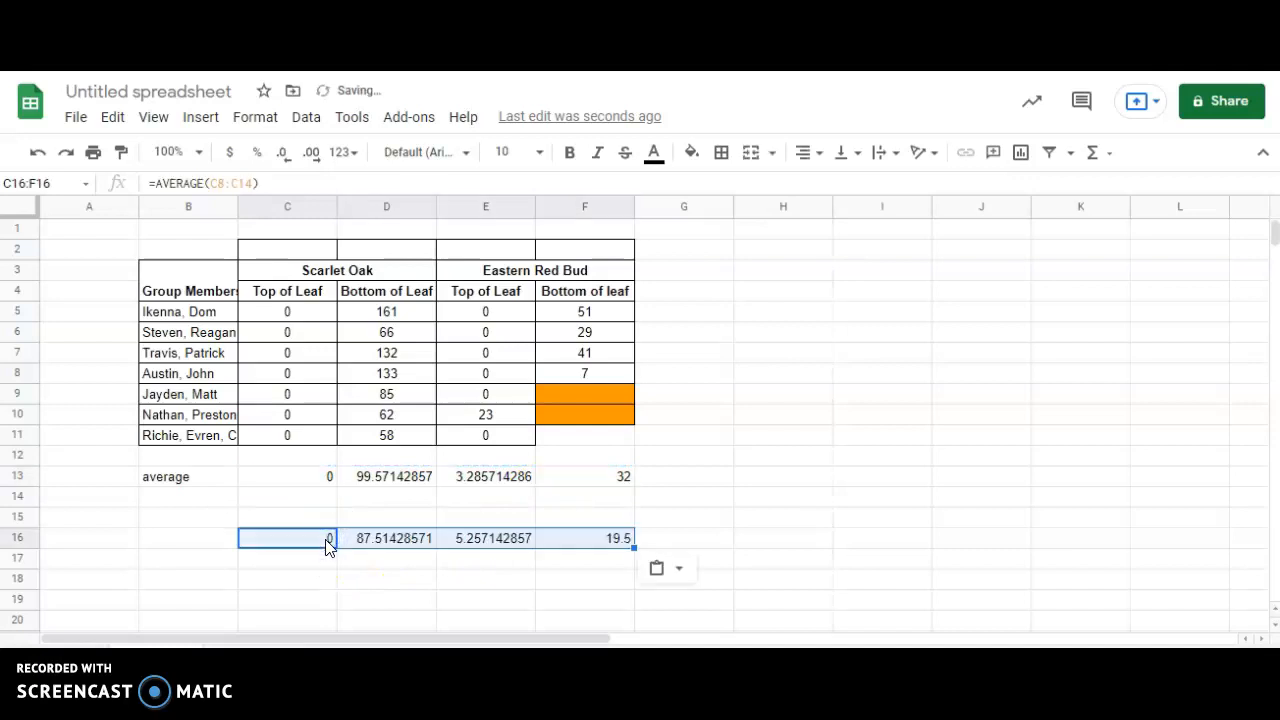
- Copy the leaf headings in C4:F4 and paste them into row 15 starting at C15
left_click(322, 520)
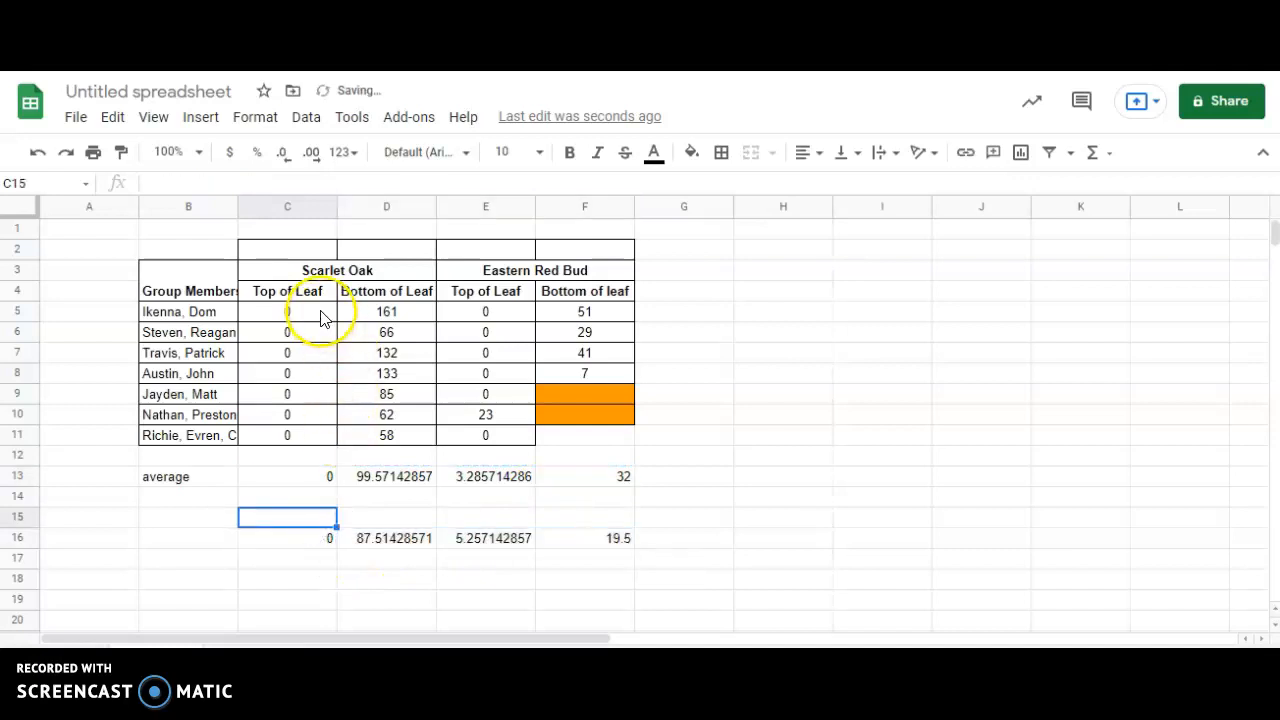
left_click_drag(322, 303, 565, 303)
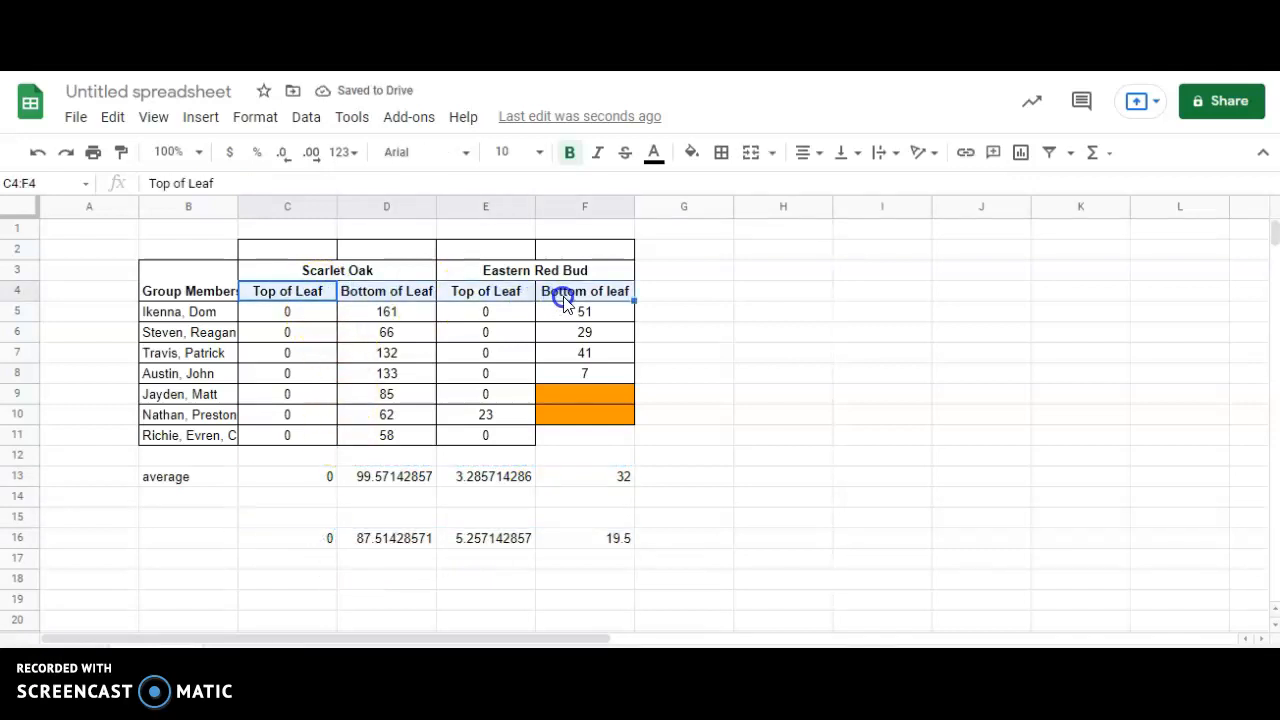
key("ctrl+c")
left_click(316, 524)
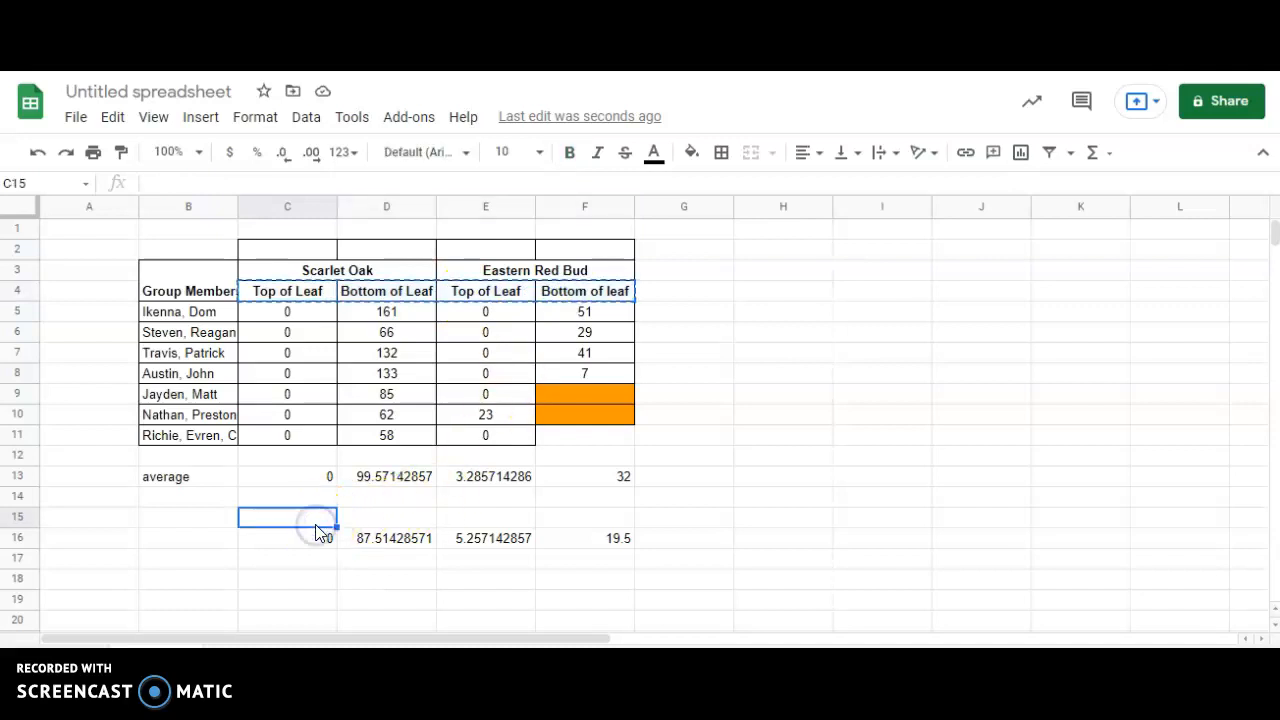
key("ctrl+v")
- Change the headings in C15 and D15 to "Top of Oak Leaf" and "Bottom of Oak Leaf"
left_click(298, 517)
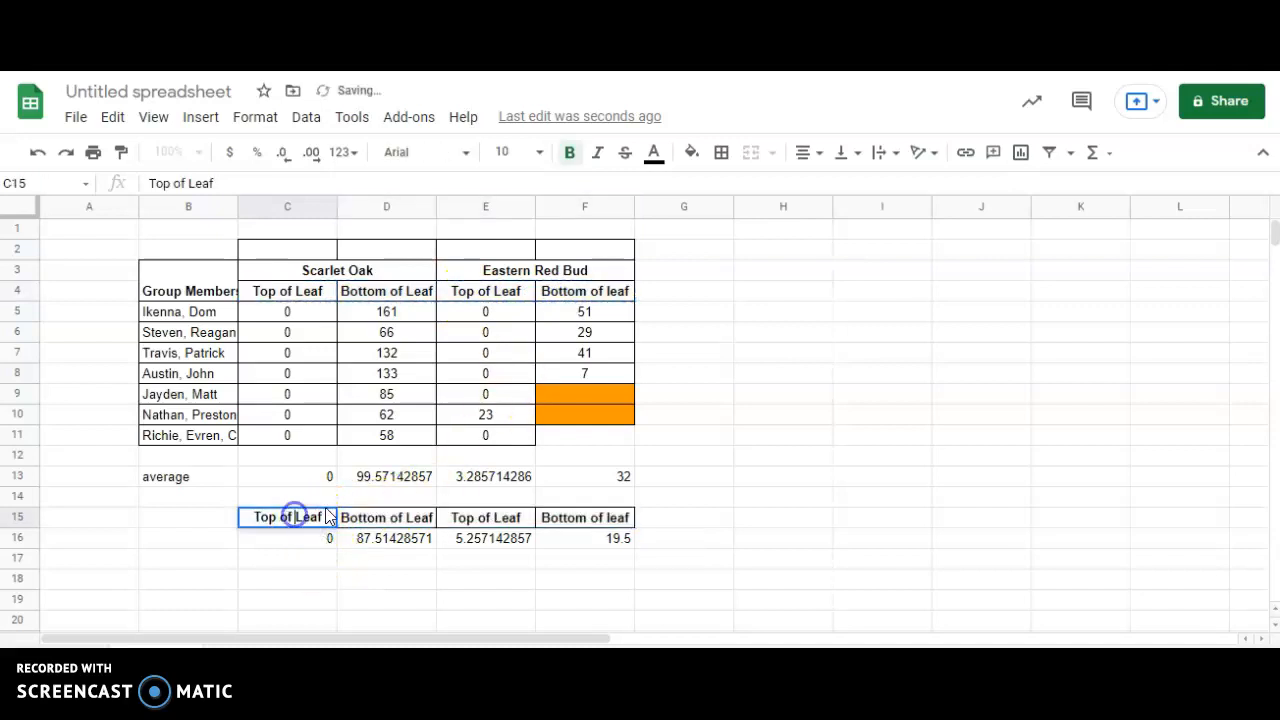
type("Oak")
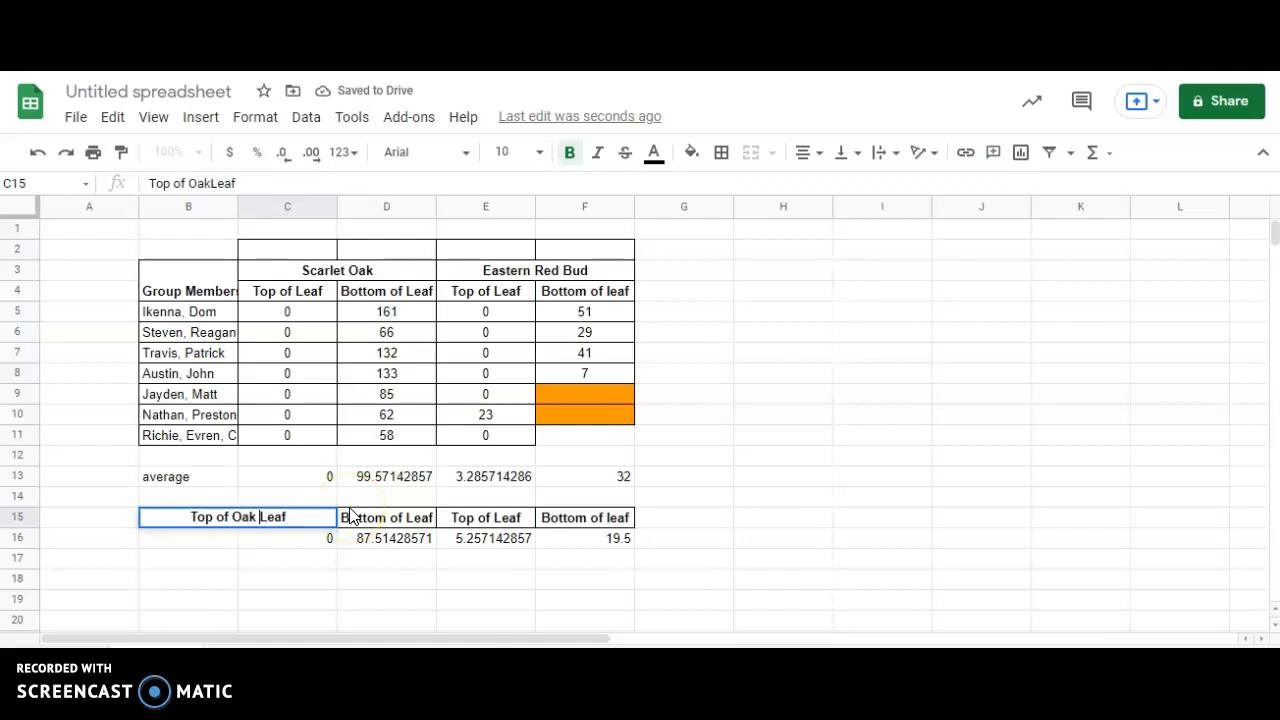
left_click(368, 518)
double_click(408, 521)
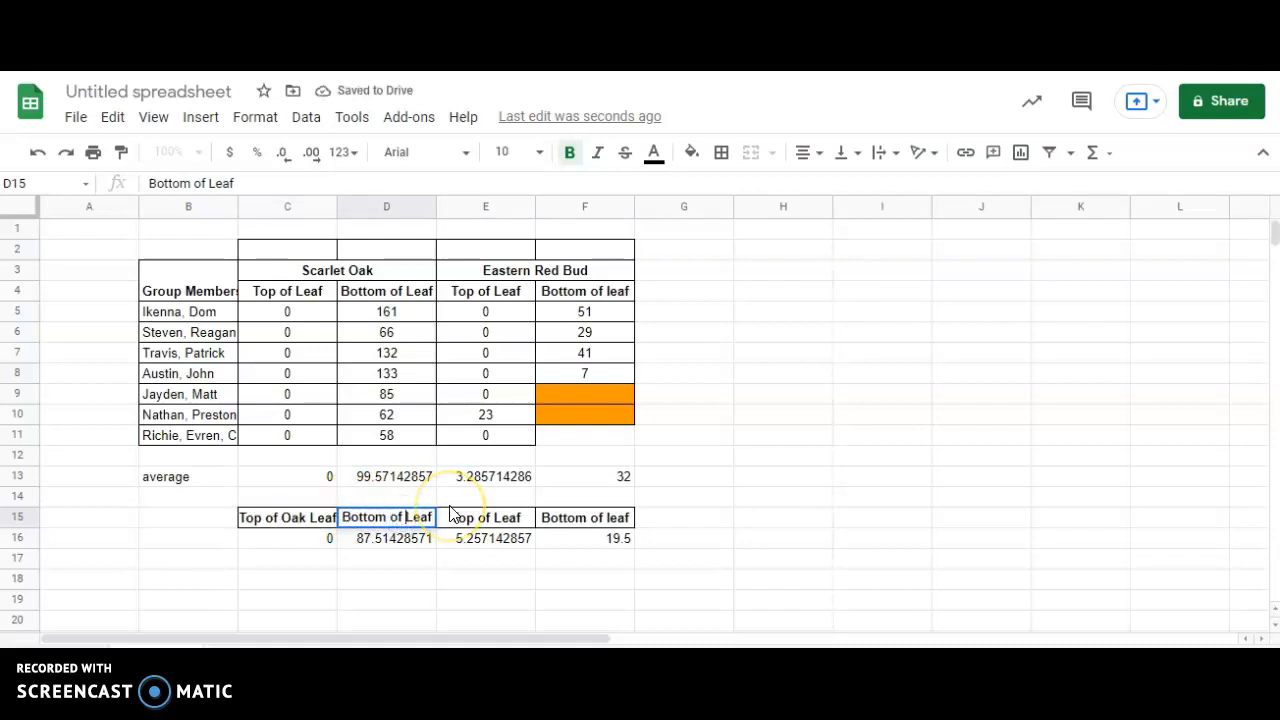
type("Oak")
left_click(476, 577)
- Change the headings in E15 and F15 to "Top of Red Bud Leaf" and "Bottom of Red Bud leaf"
double_click(490, 515)
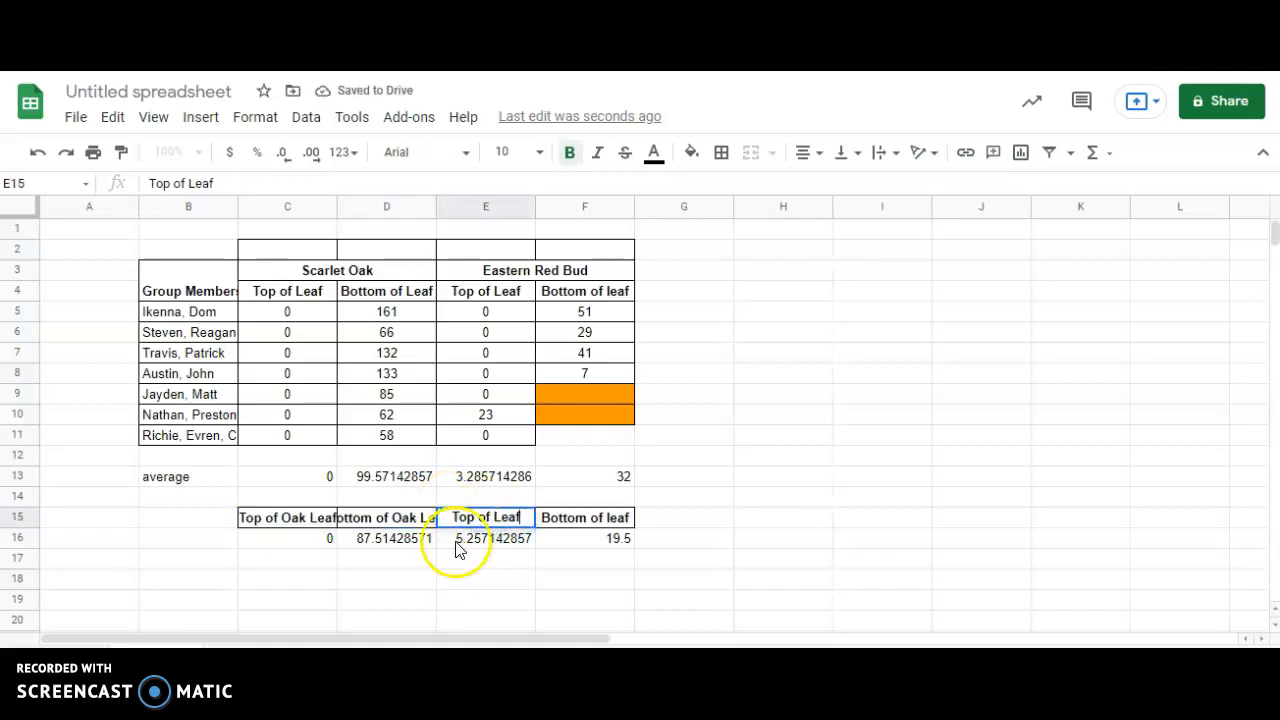
left_click(493, 517)
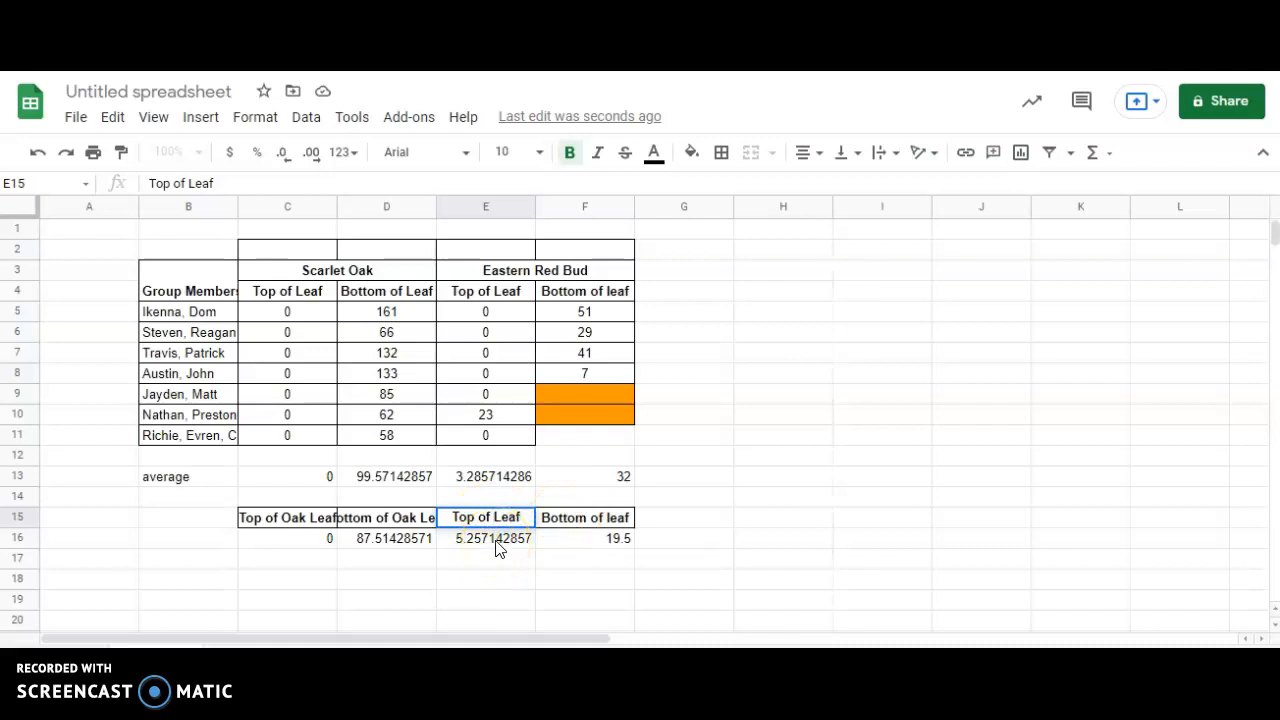
type("RB")
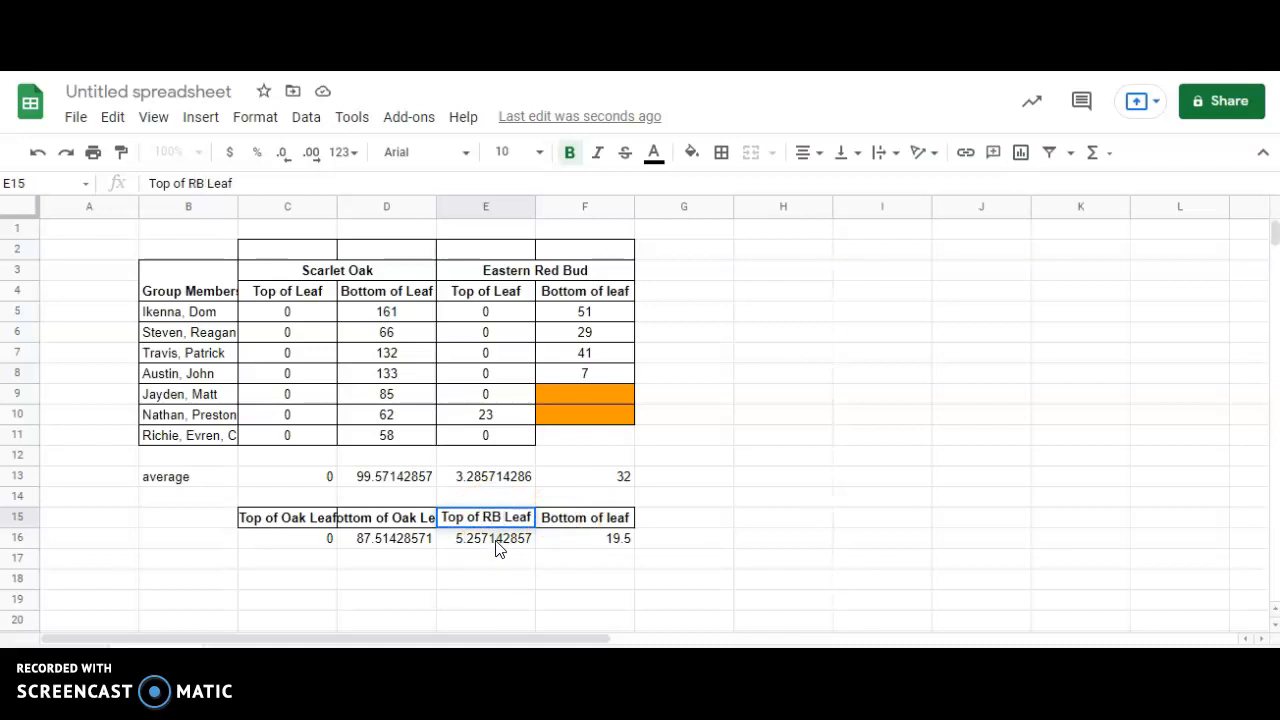
key("BackSpace")
type("ed Bu")
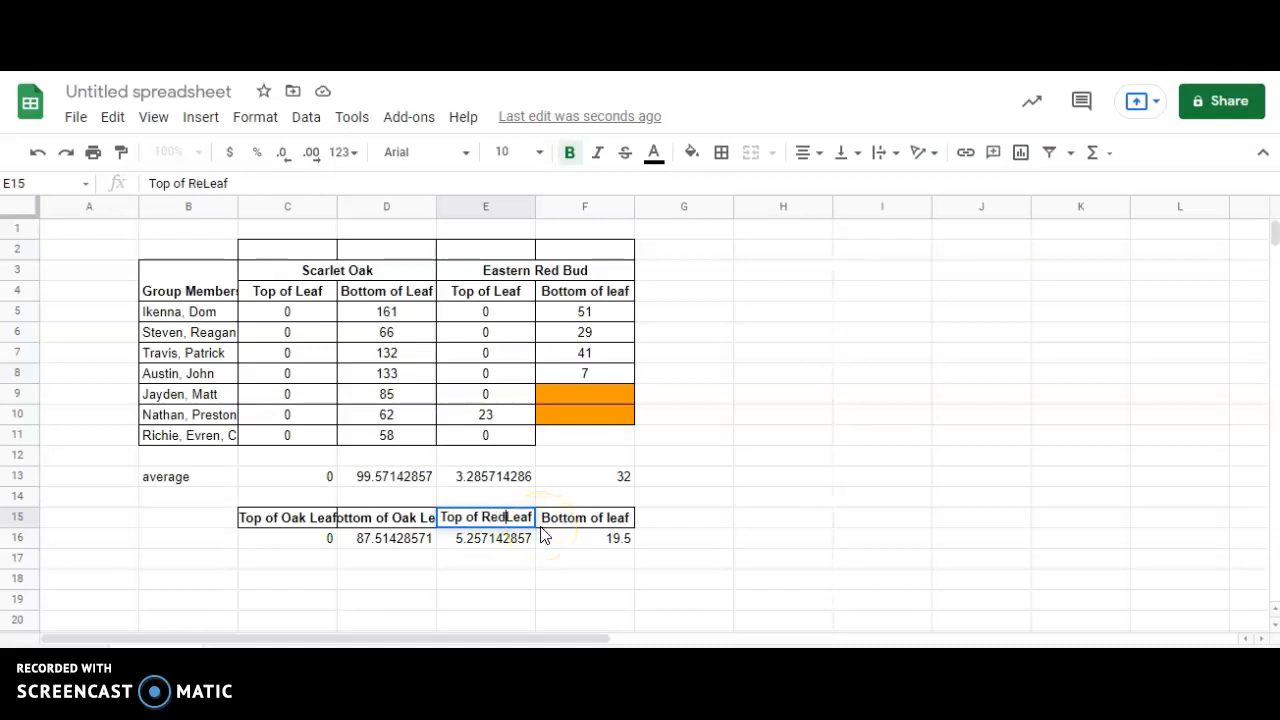
type("d")
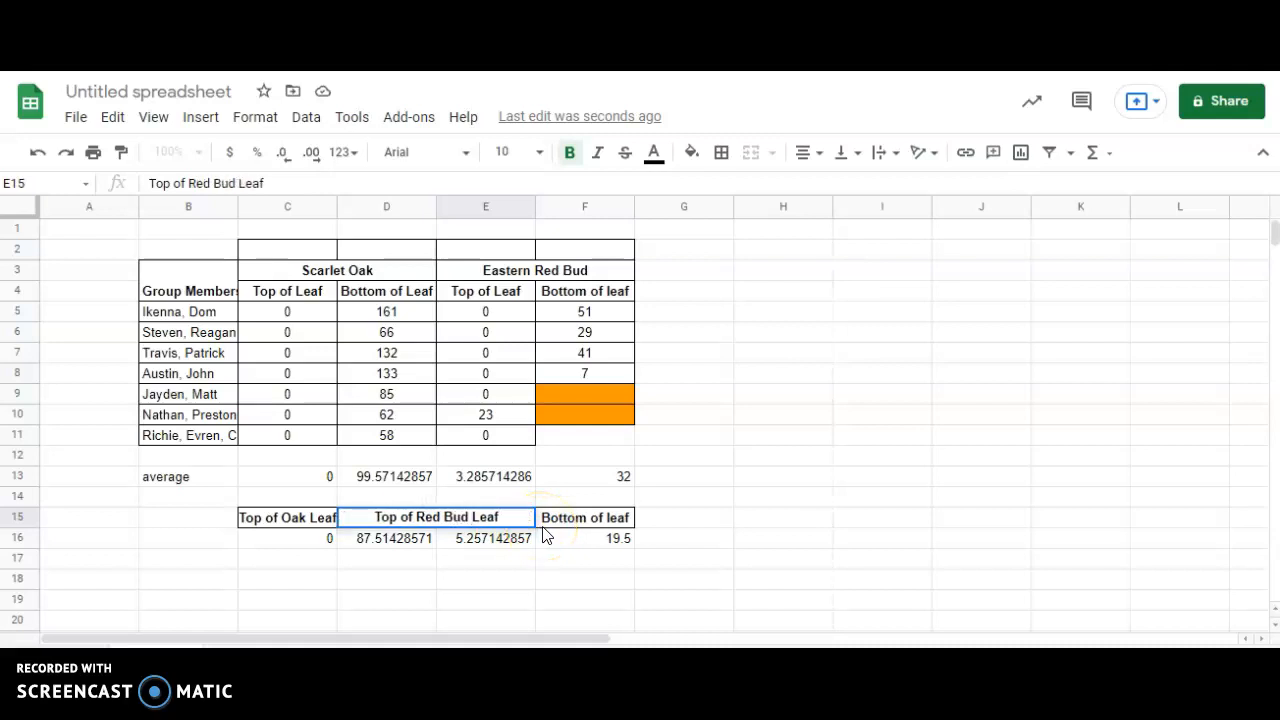
double_click(550, 528)
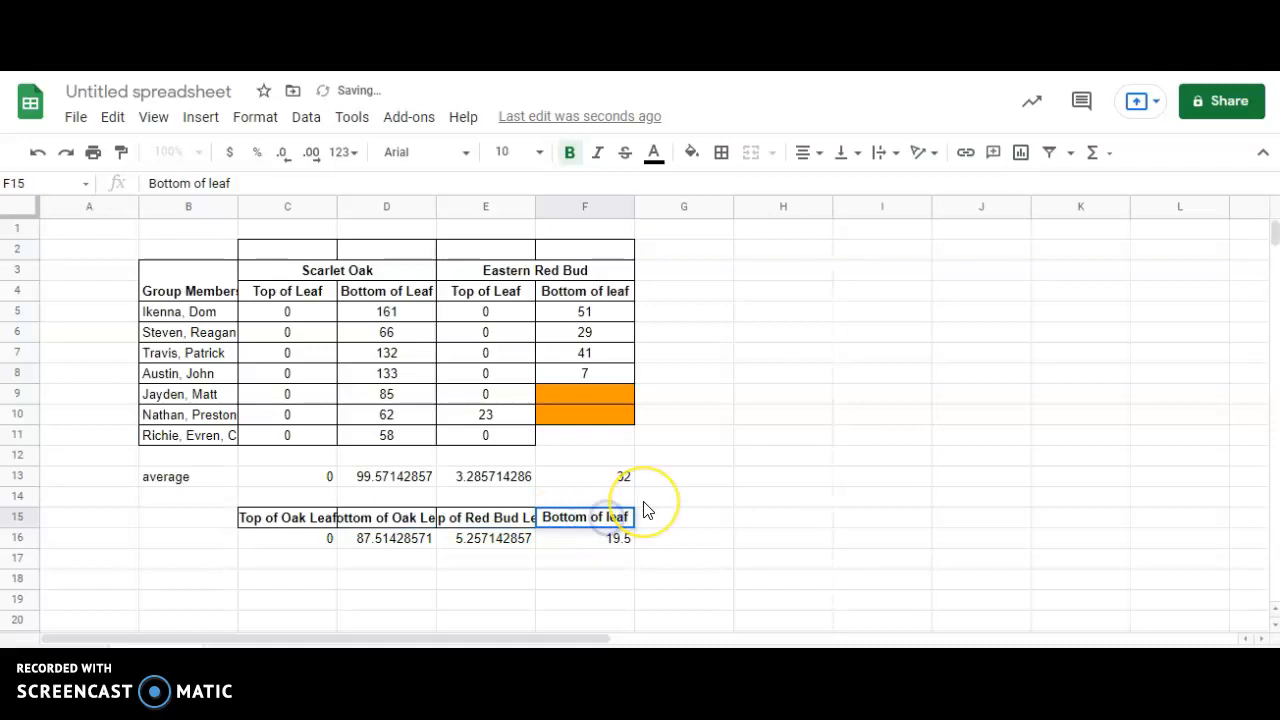
type("Red Bud")
left_click(632, 562)
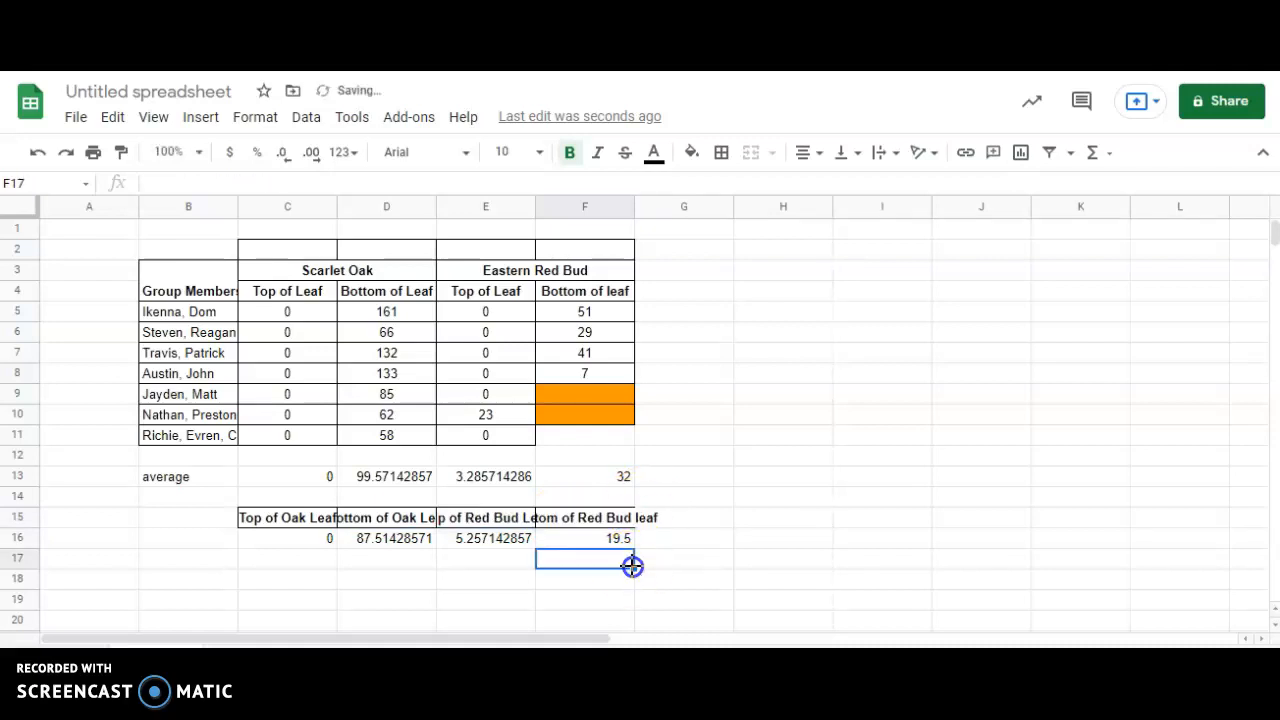
- Enter the row labels "Standard Deviation", "Standard Error" and "2xSE" in cells B17 to B19
left_click(195, 540)
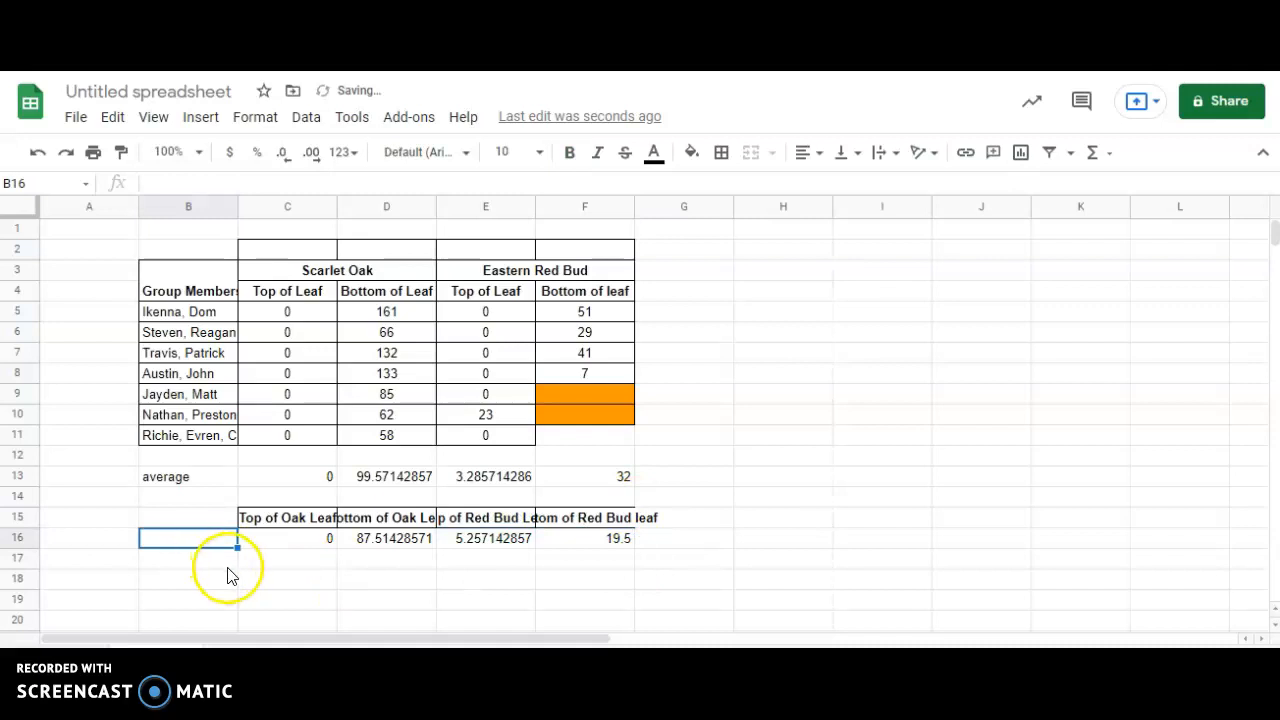
left_click(205, 563)
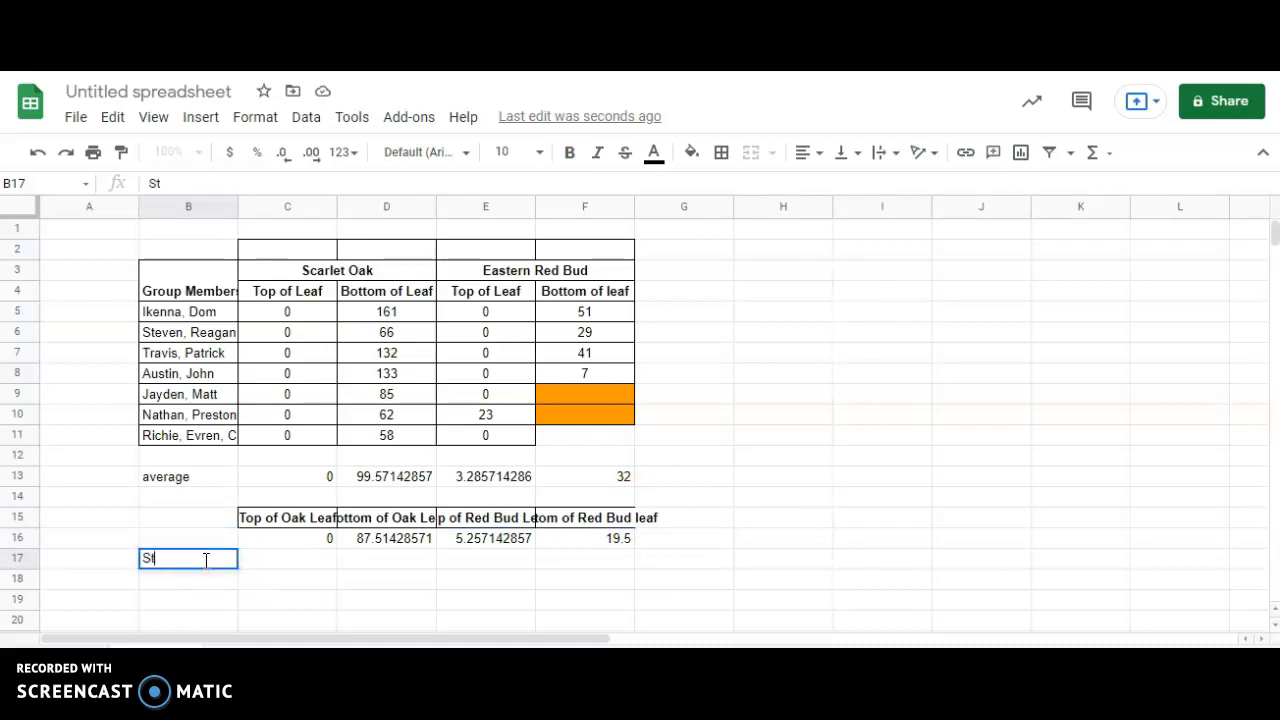
type("Standard Deviation")
key("Return")
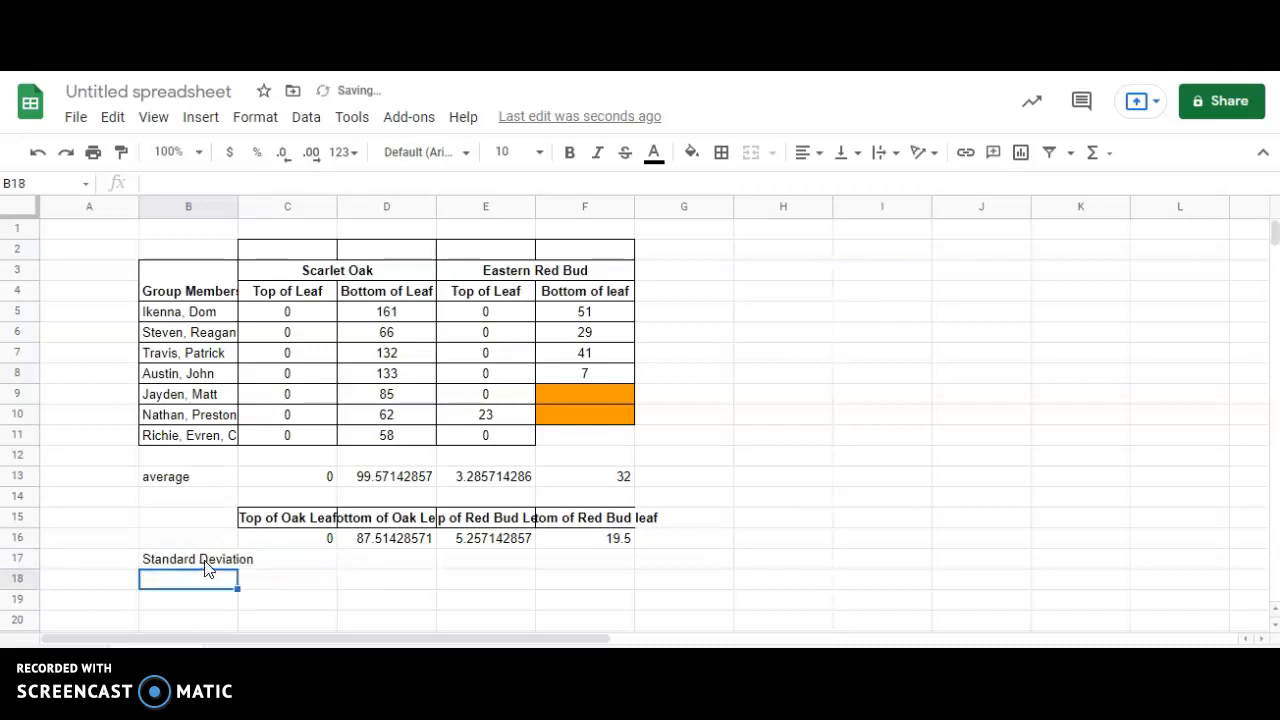
type("Sta")
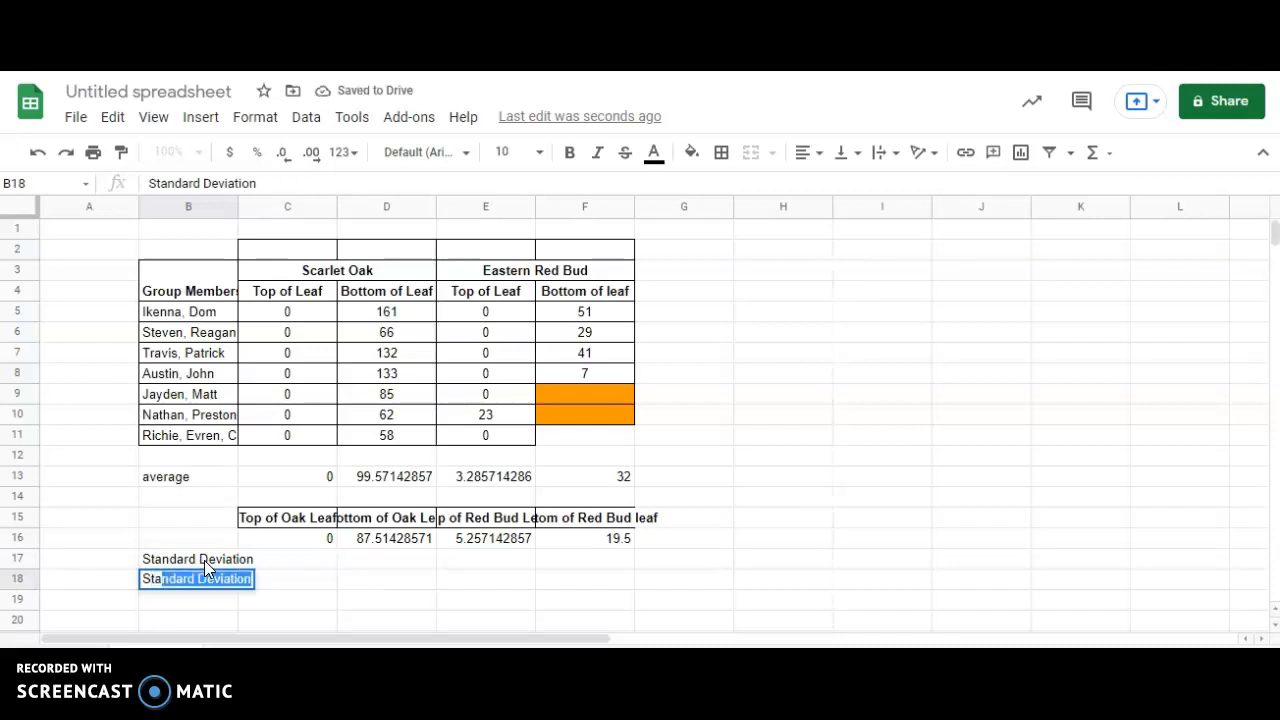
type("ndard Erro")
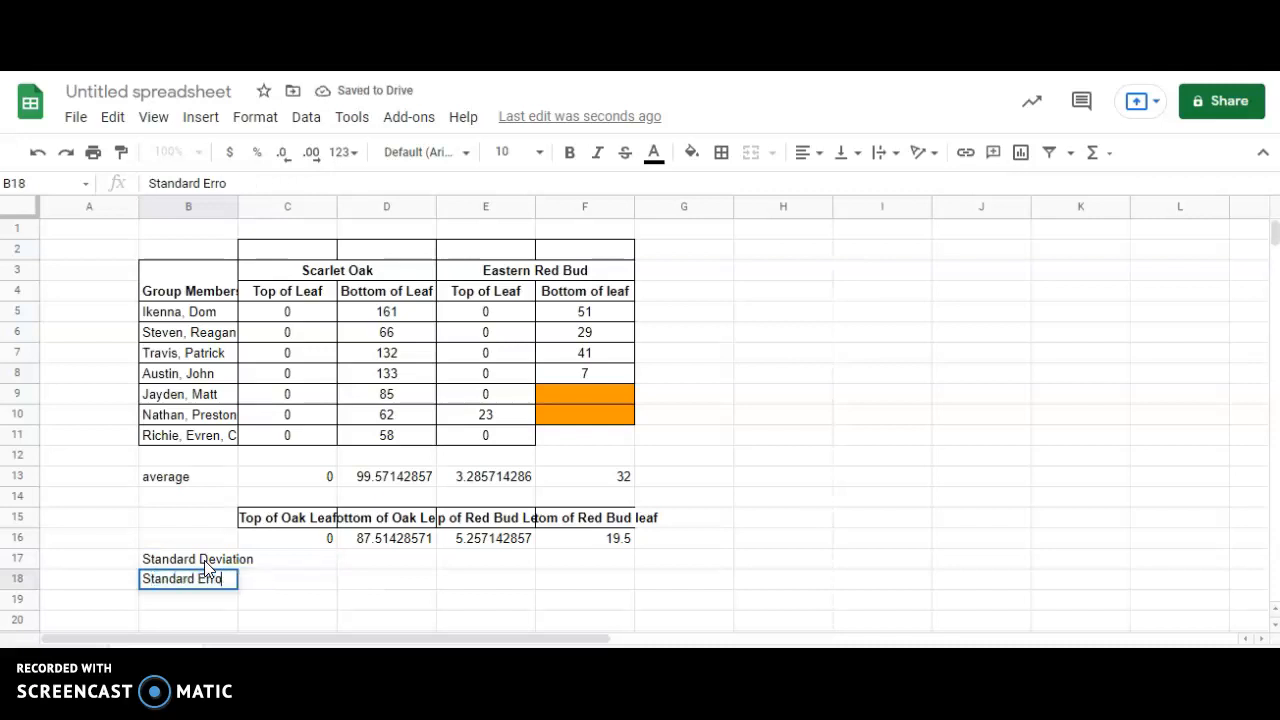
key("Return")
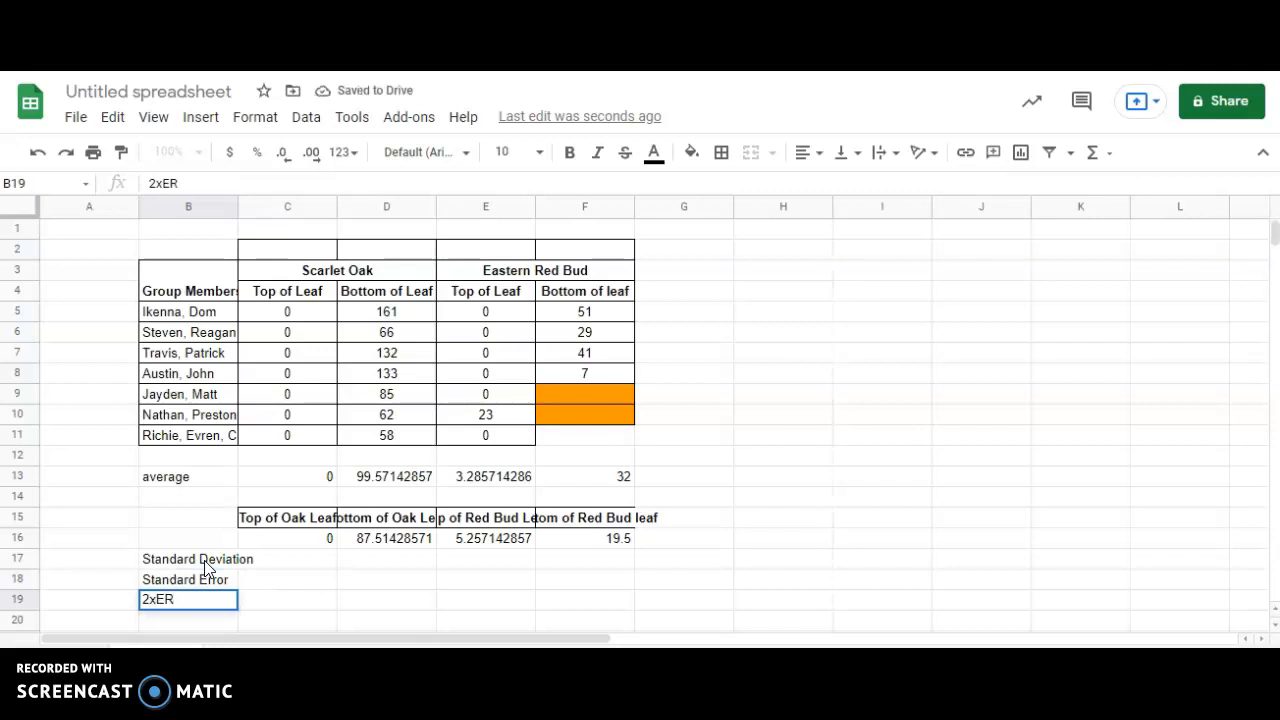
key("Right")
key("Left")
type("2")
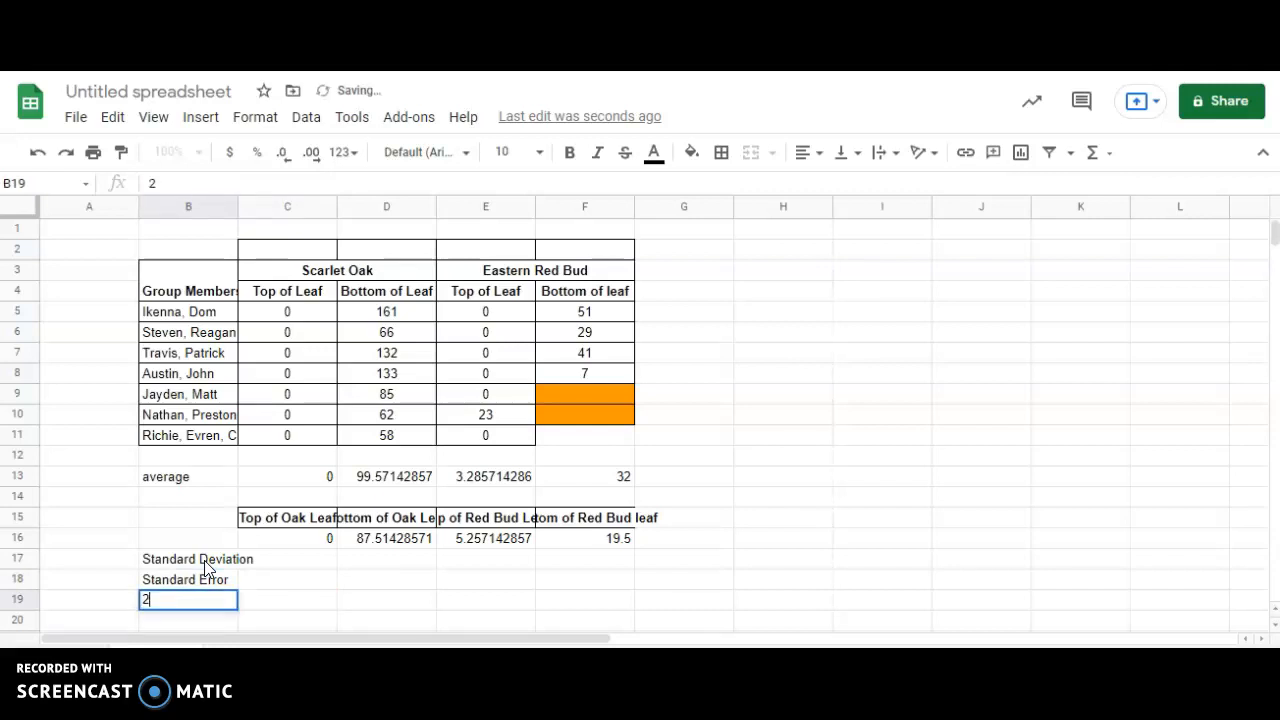
key("Right")
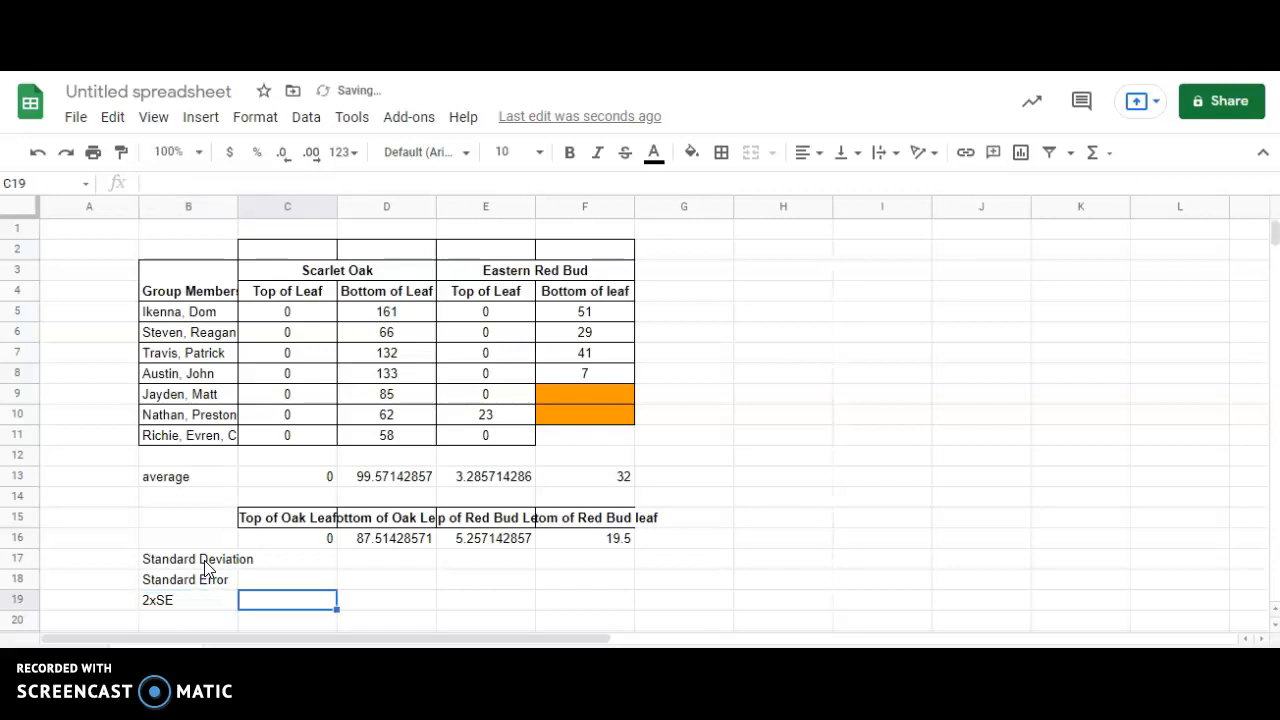
- Widen column B slightly so that the "Standard Deviation" label fits
key("Up")
key("Up")
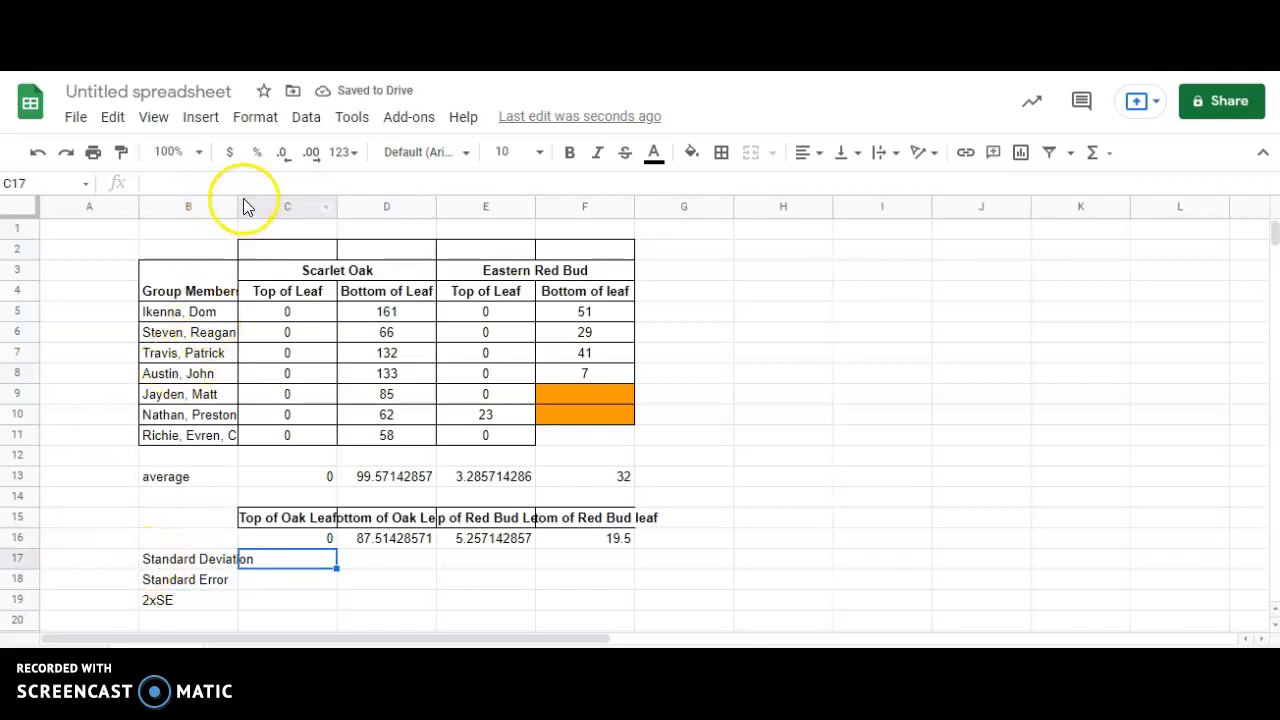
left_click_drag(240, 206, 260, 215)
left_click(452, 580)
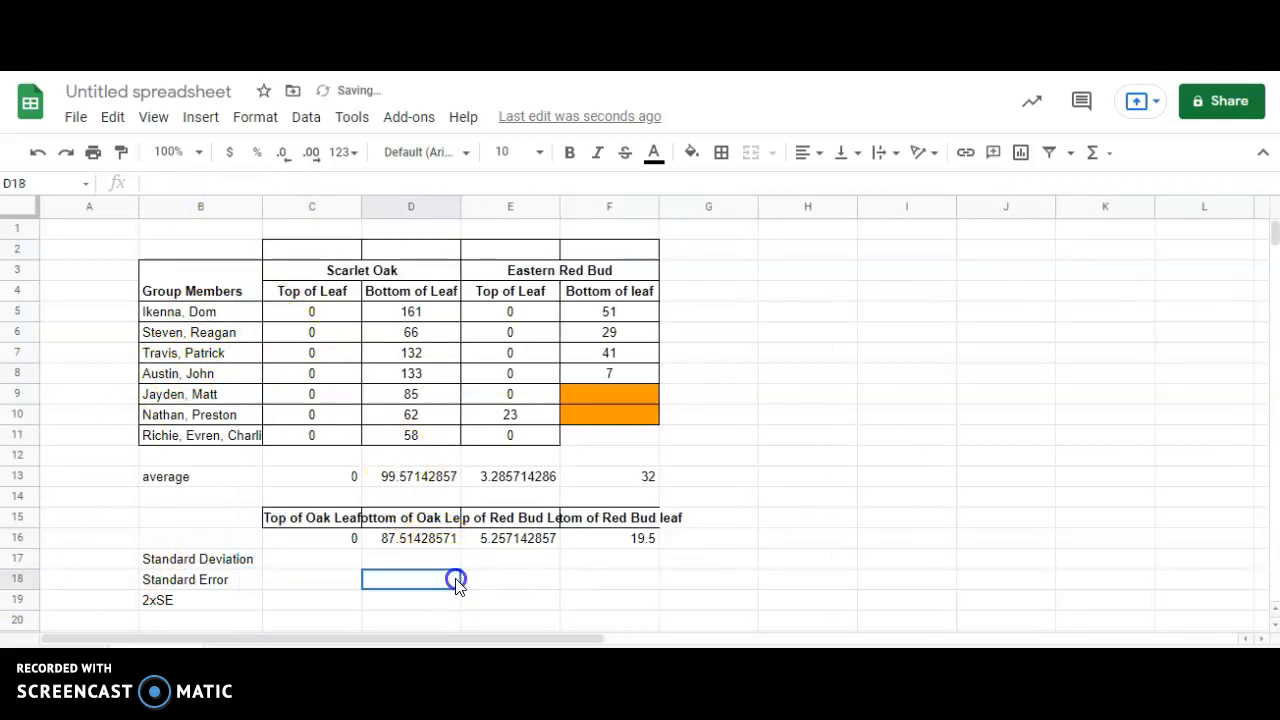
- Enter a STDEV formula for C5:C11 in C17 and fill it across to F17
left_click(349, 566)
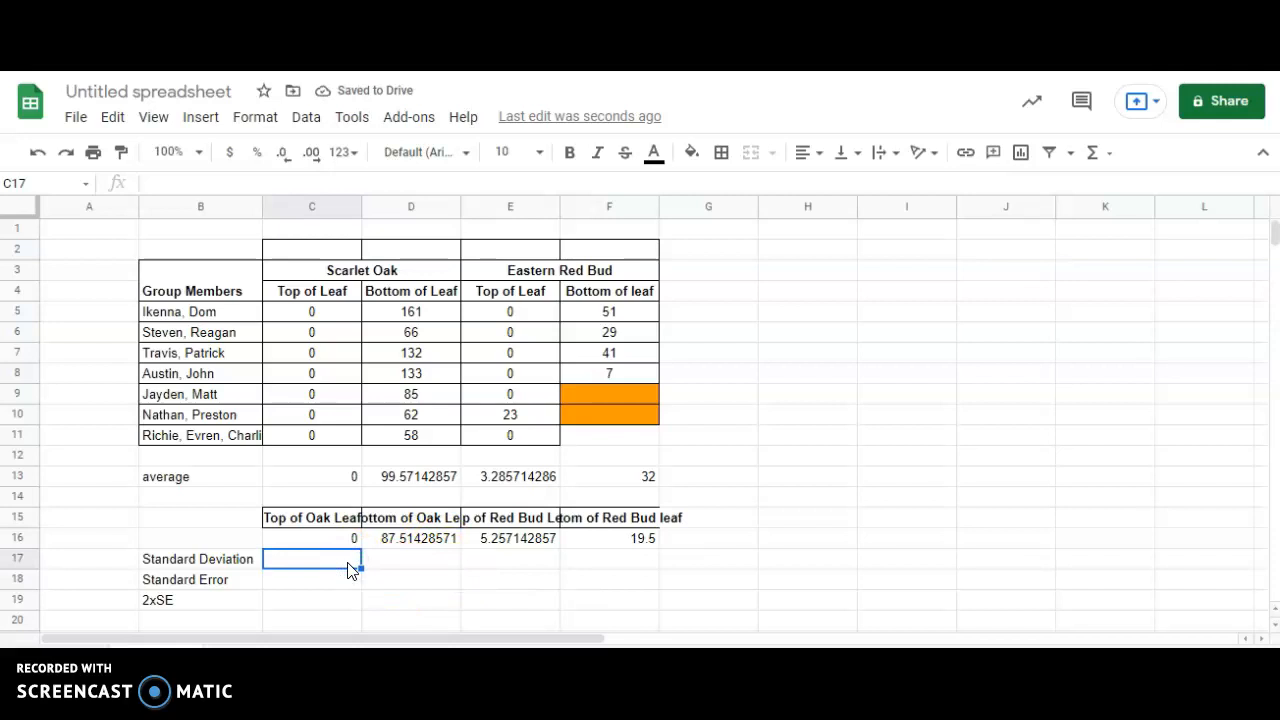
type("=st")
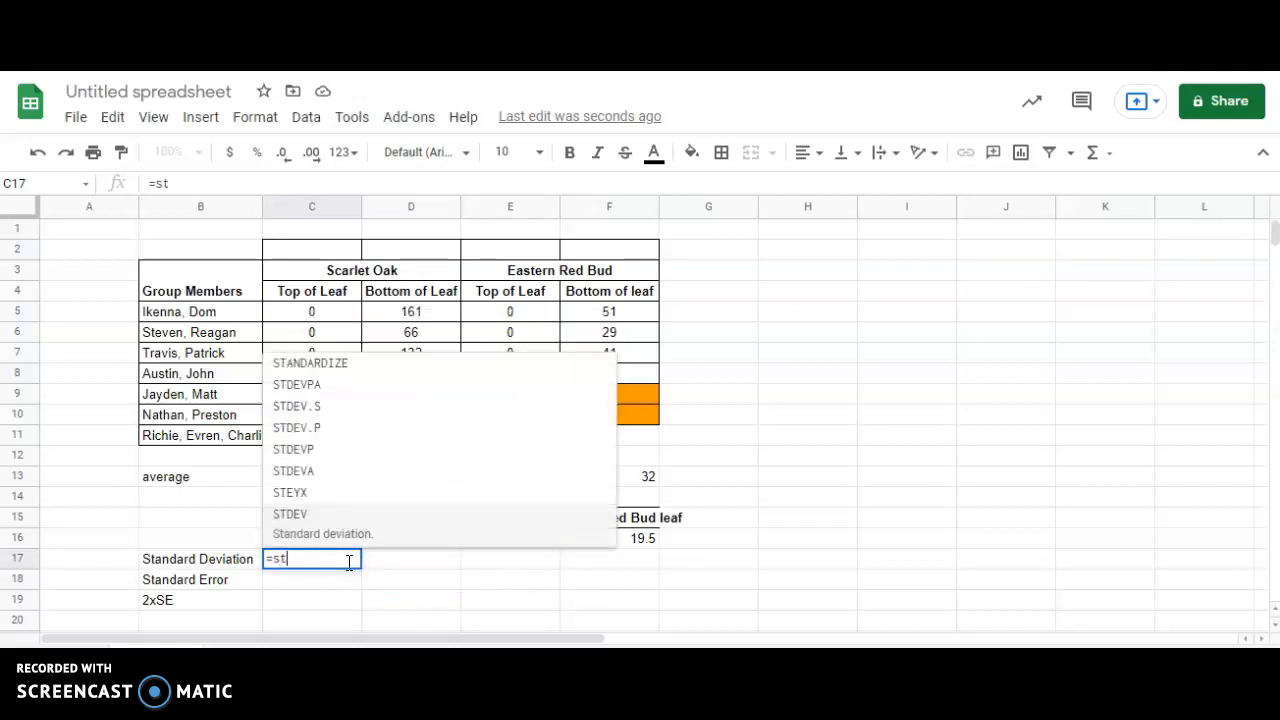
left_click(332, 522)
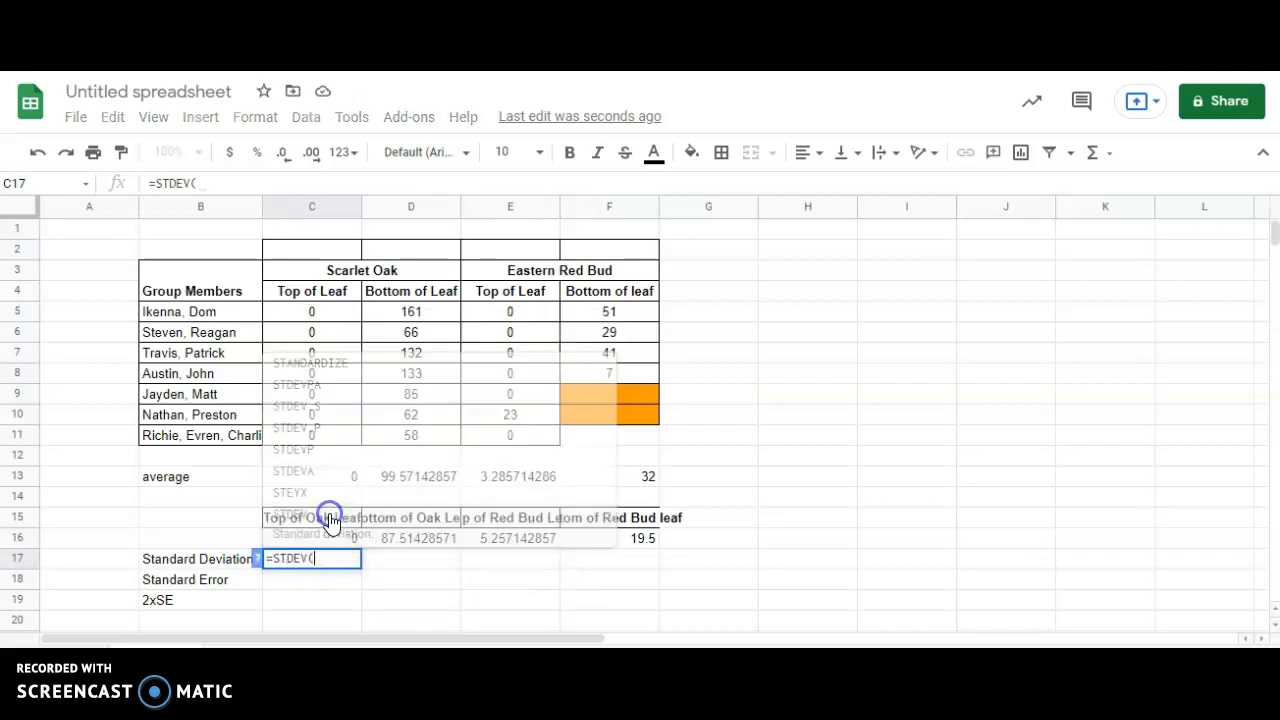
left_click_drag(335, 312, 340, 437)
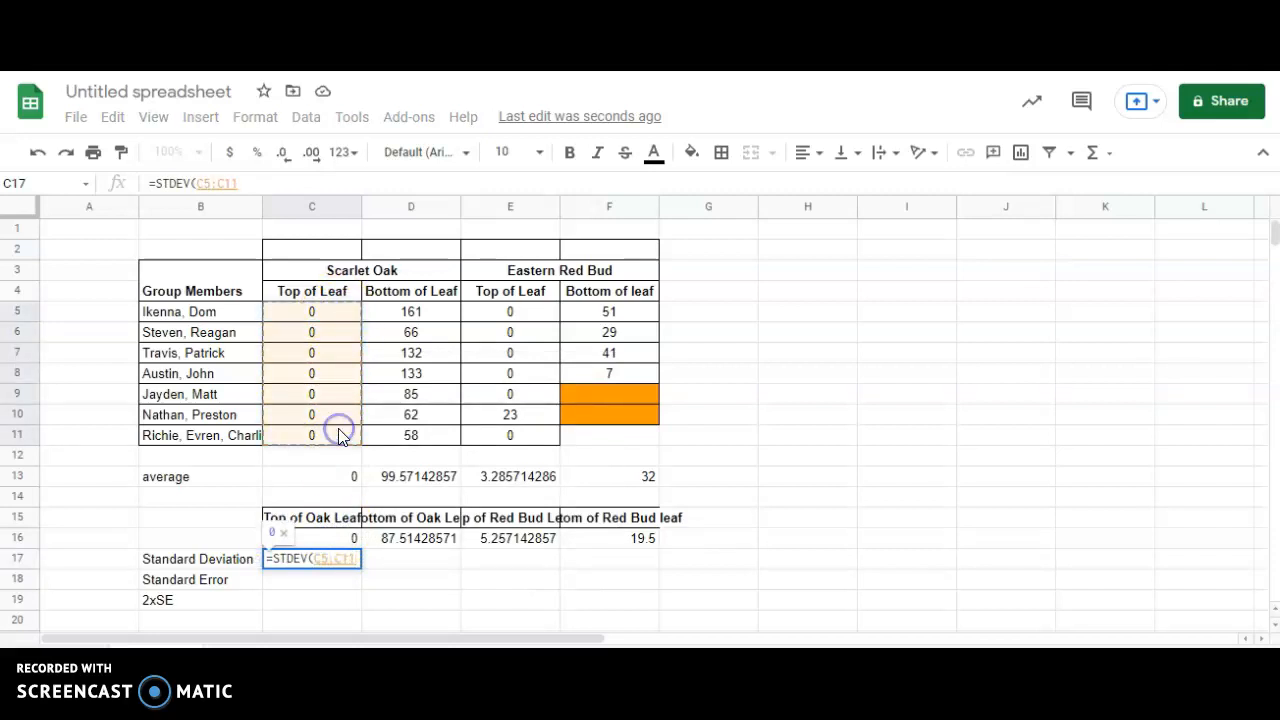
key("Return")
left_click(352, 561)
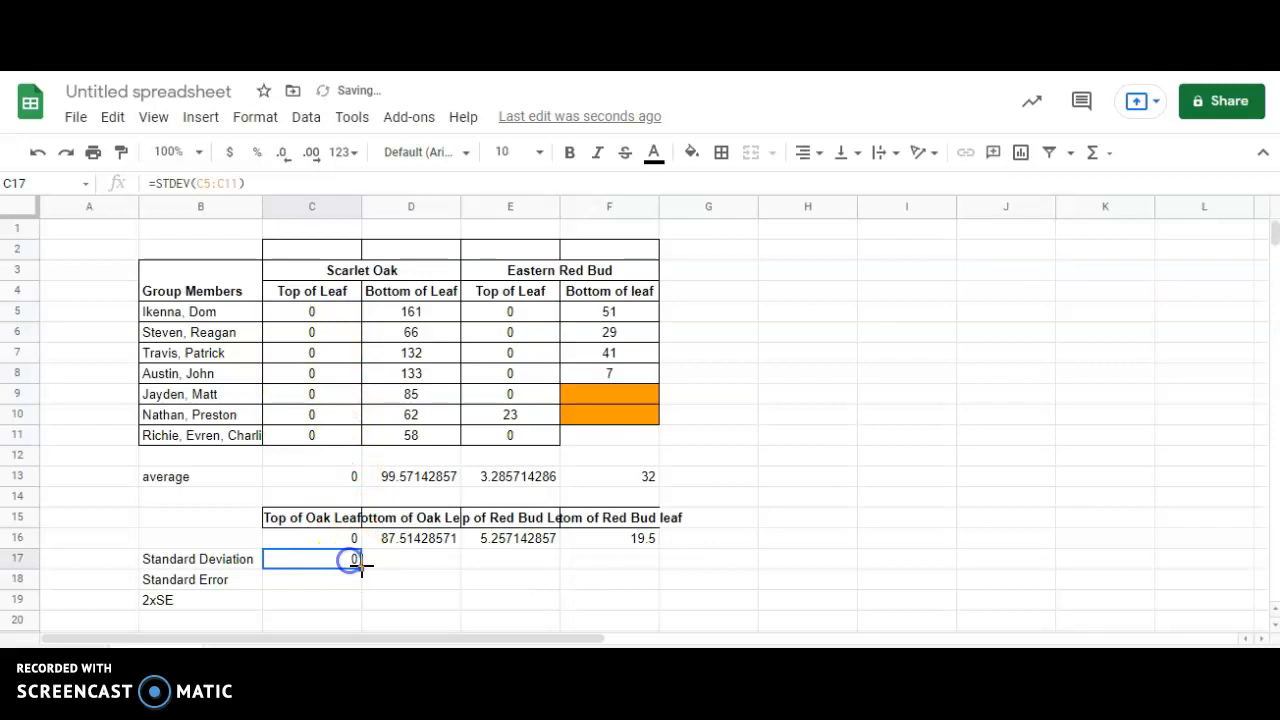
left_click_drag(364, 567, 586, 557)
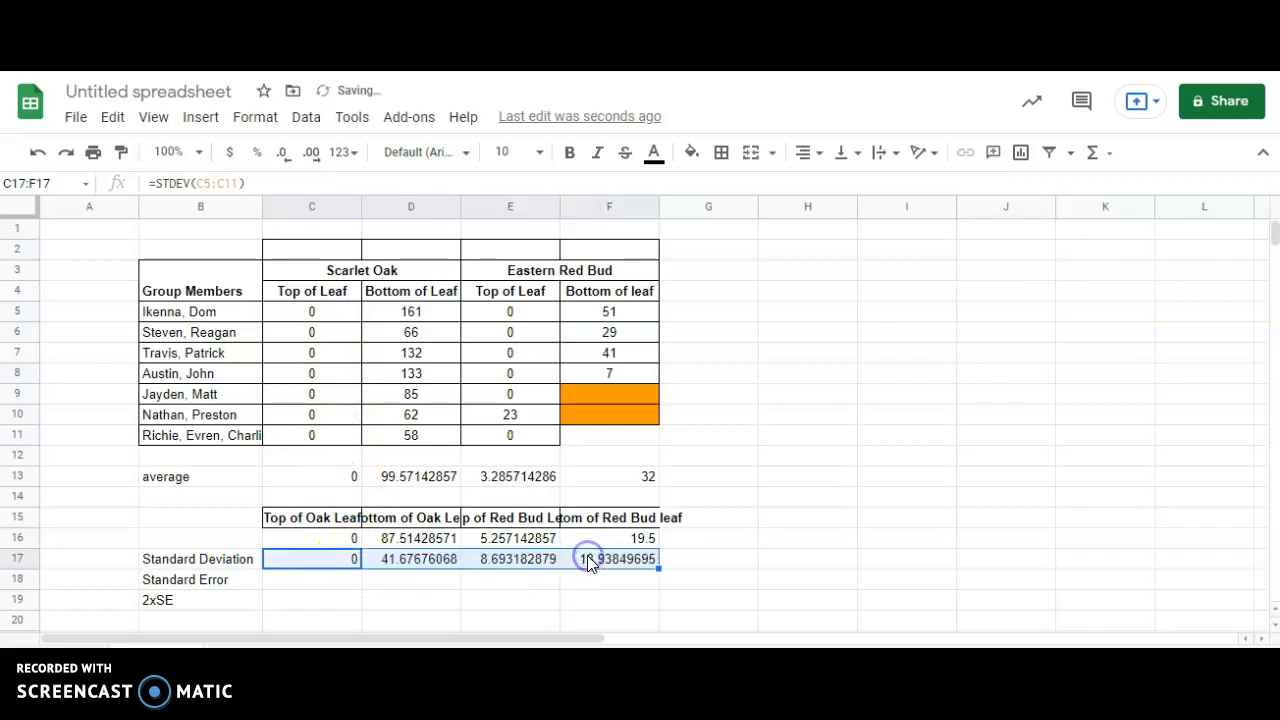
- Check the standard error formula in the Google results tab, and enter =C17/(SQRT(7)) in C18 of the spreadsheet
left_click(338, 588)
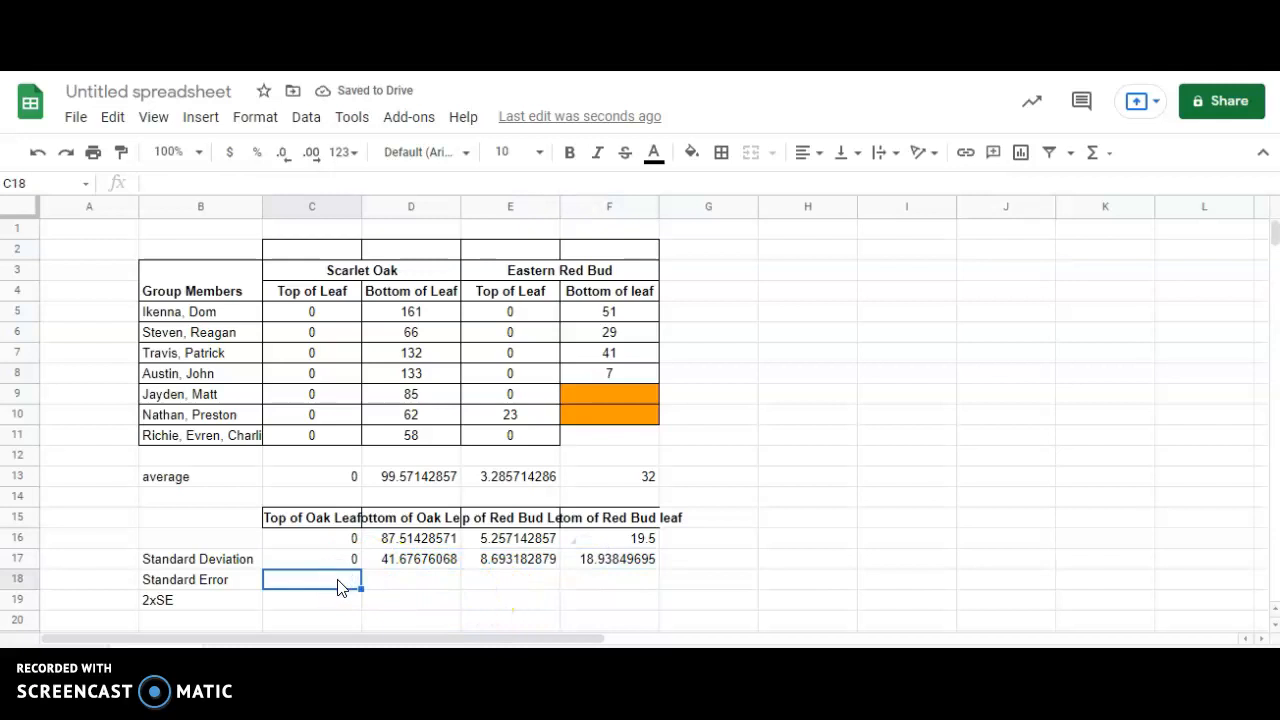
key("ctrl+Tab")
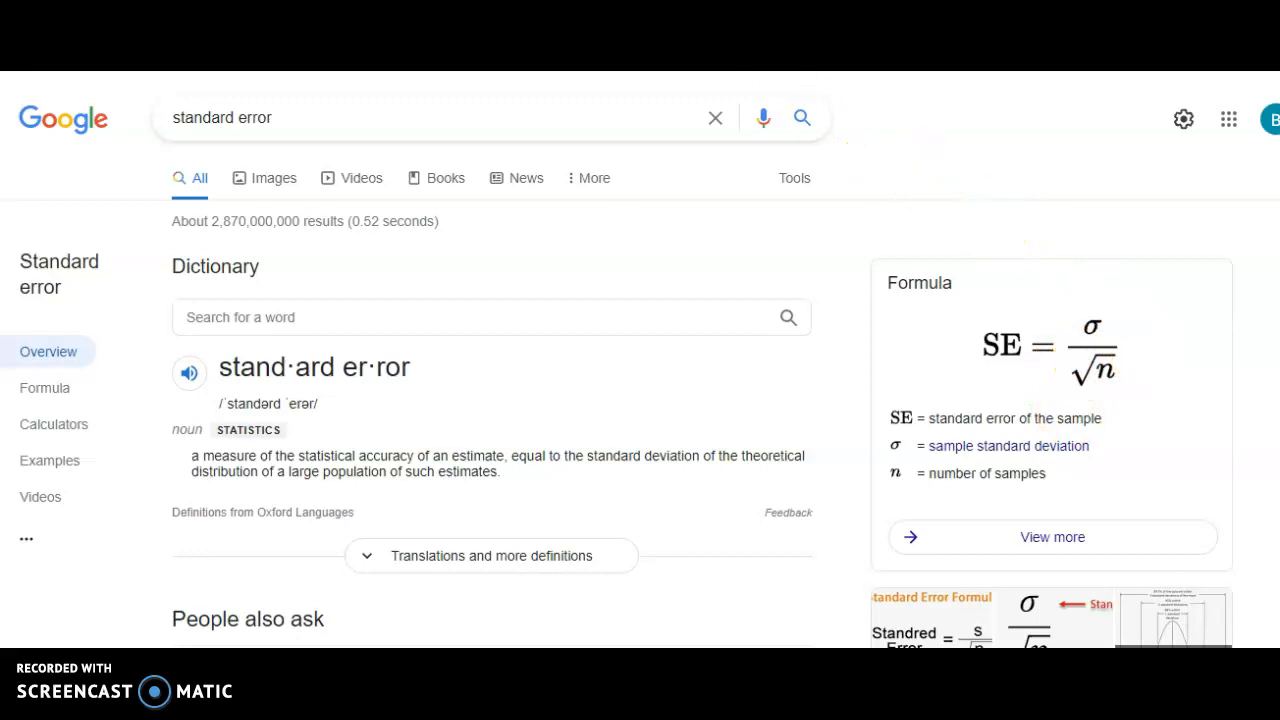
left_click(562, 20)
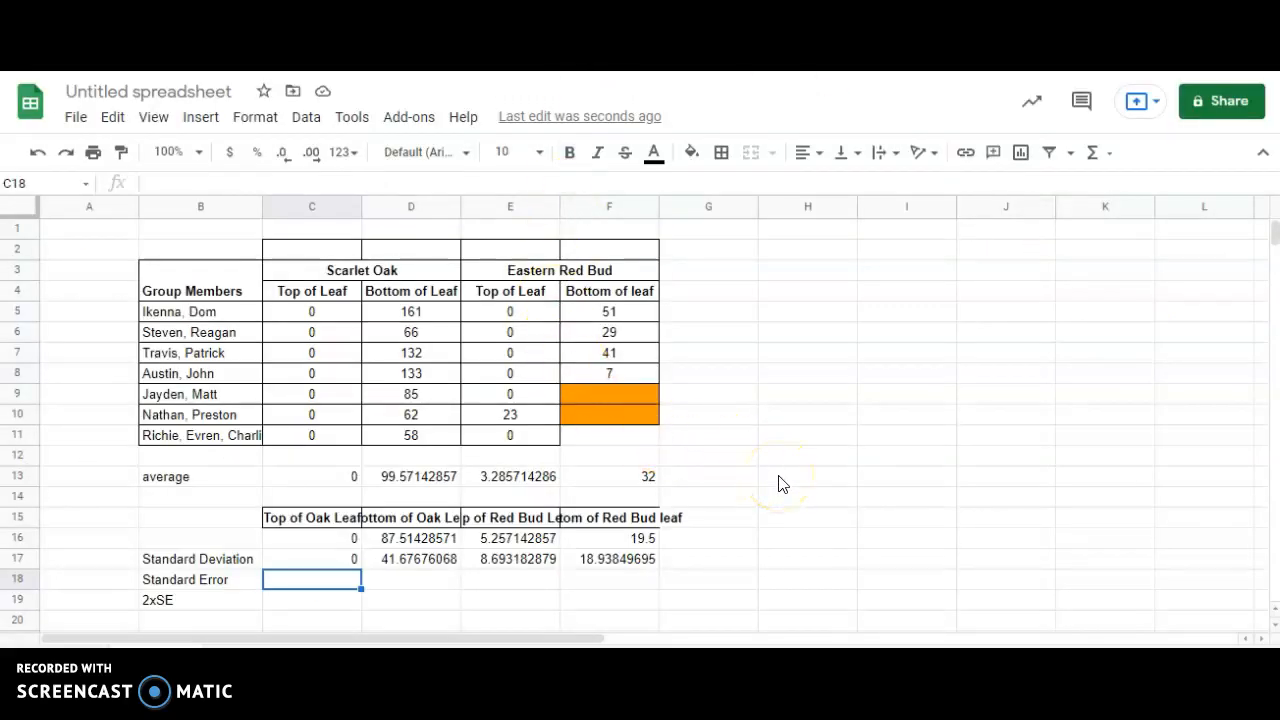
type("=")
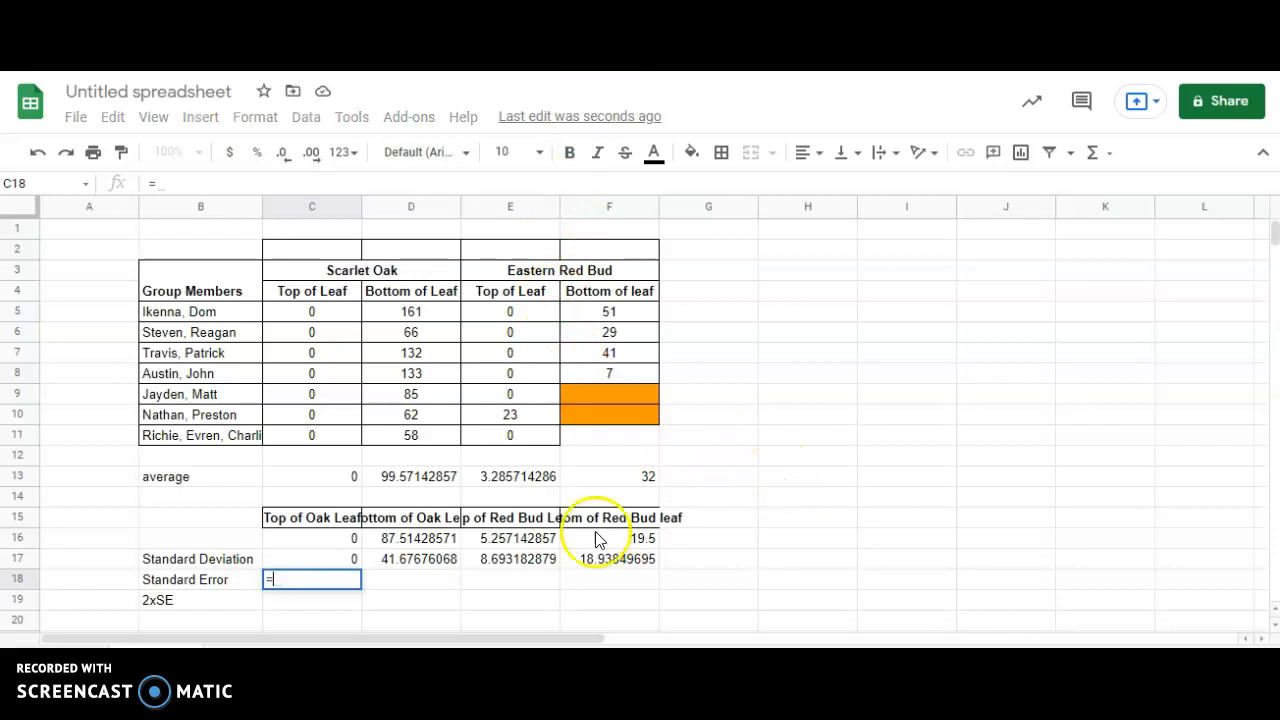
left_click(347, 559)
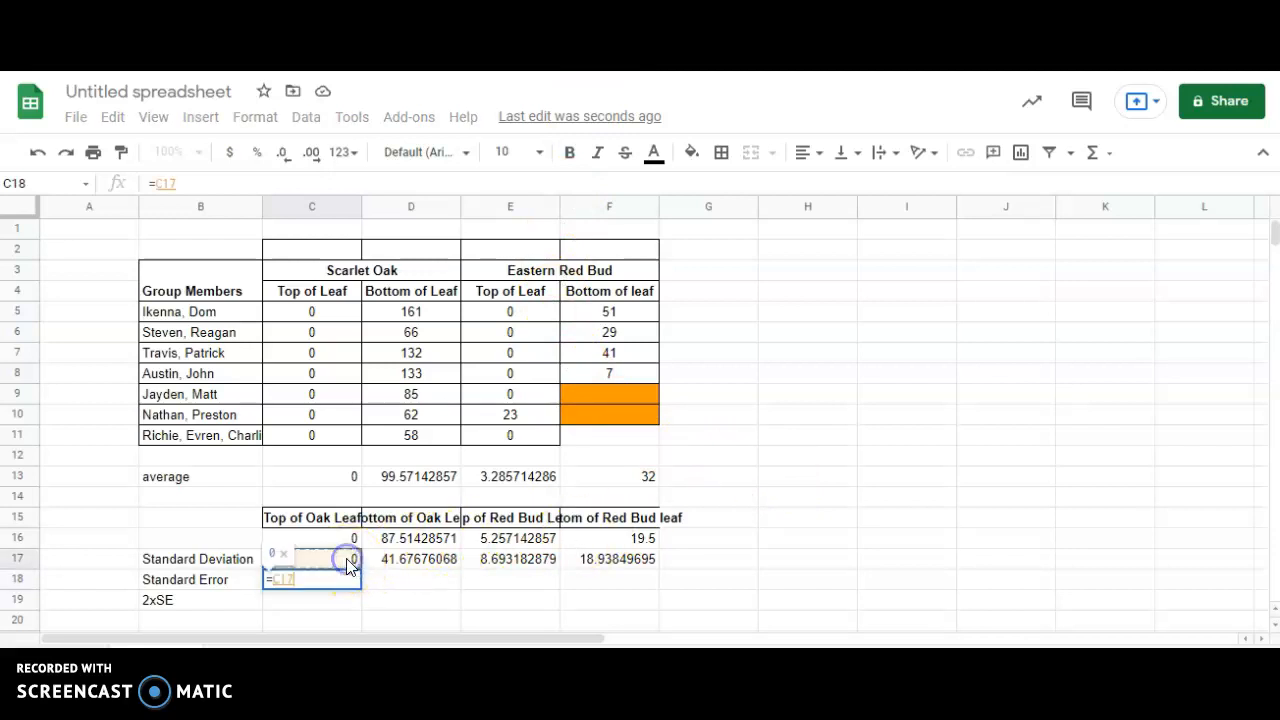
type("/(s")
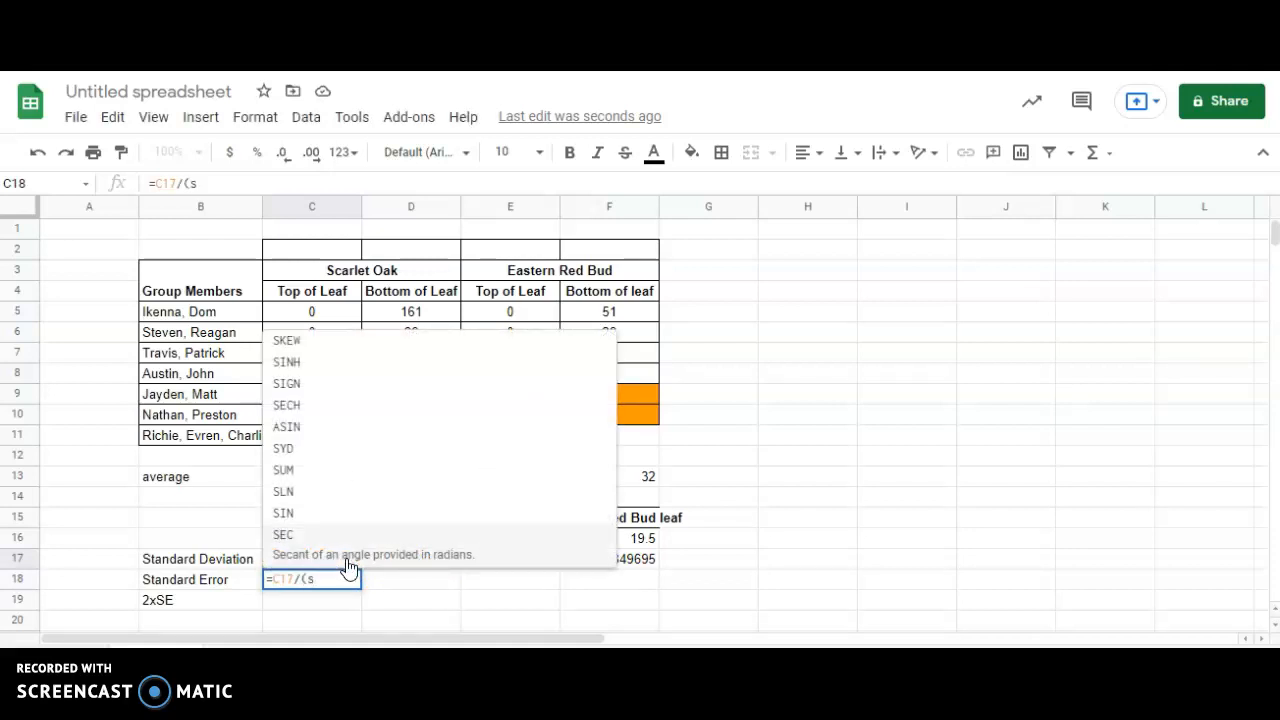
type("q")
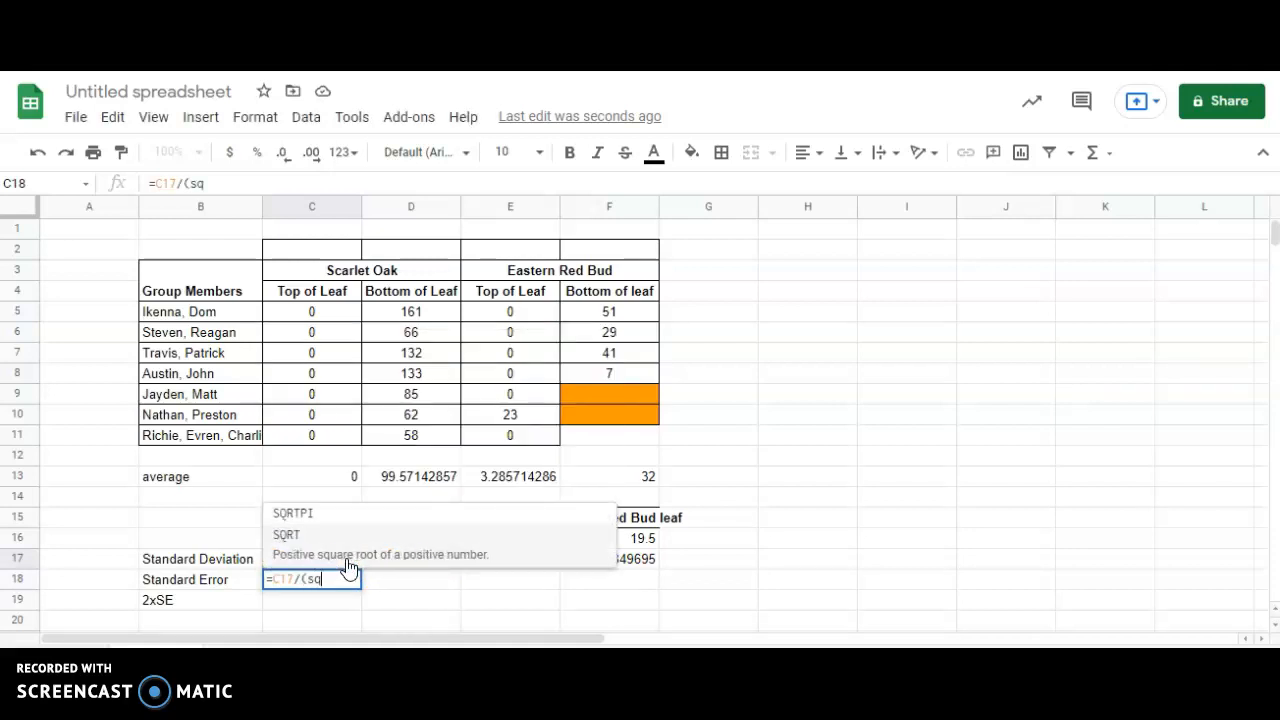
left_click(329, 546)
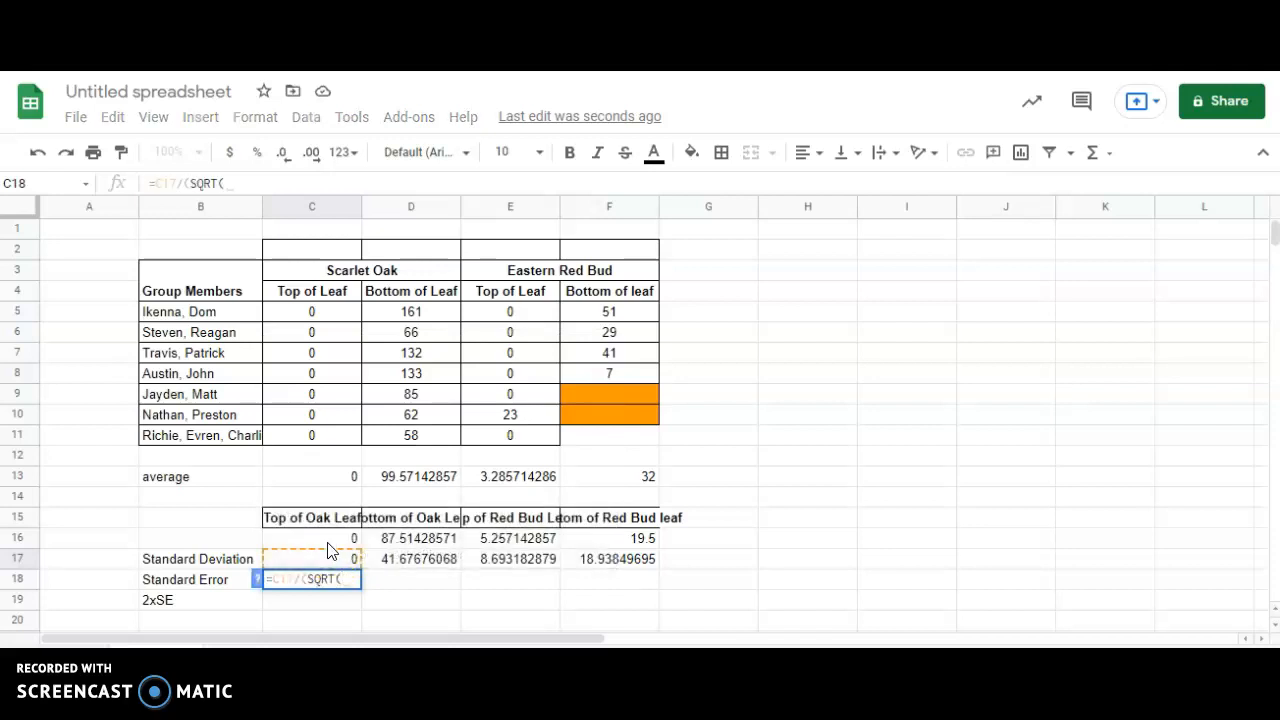
type("7")
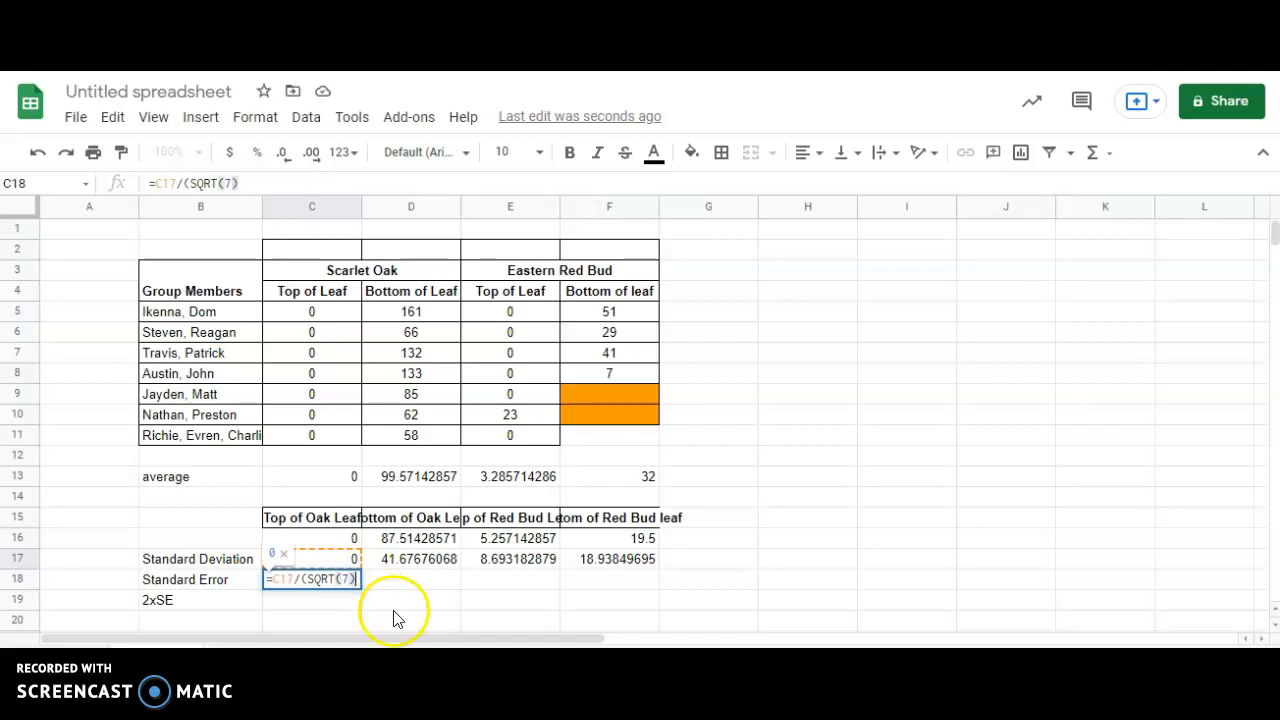
left_click(410, 612)
- Fill the standard error formula from C18 across to F18, and change the sample count in F18's formula to 4
left_click(342, 573)
left_click_drag(361, 589, 587, 591)
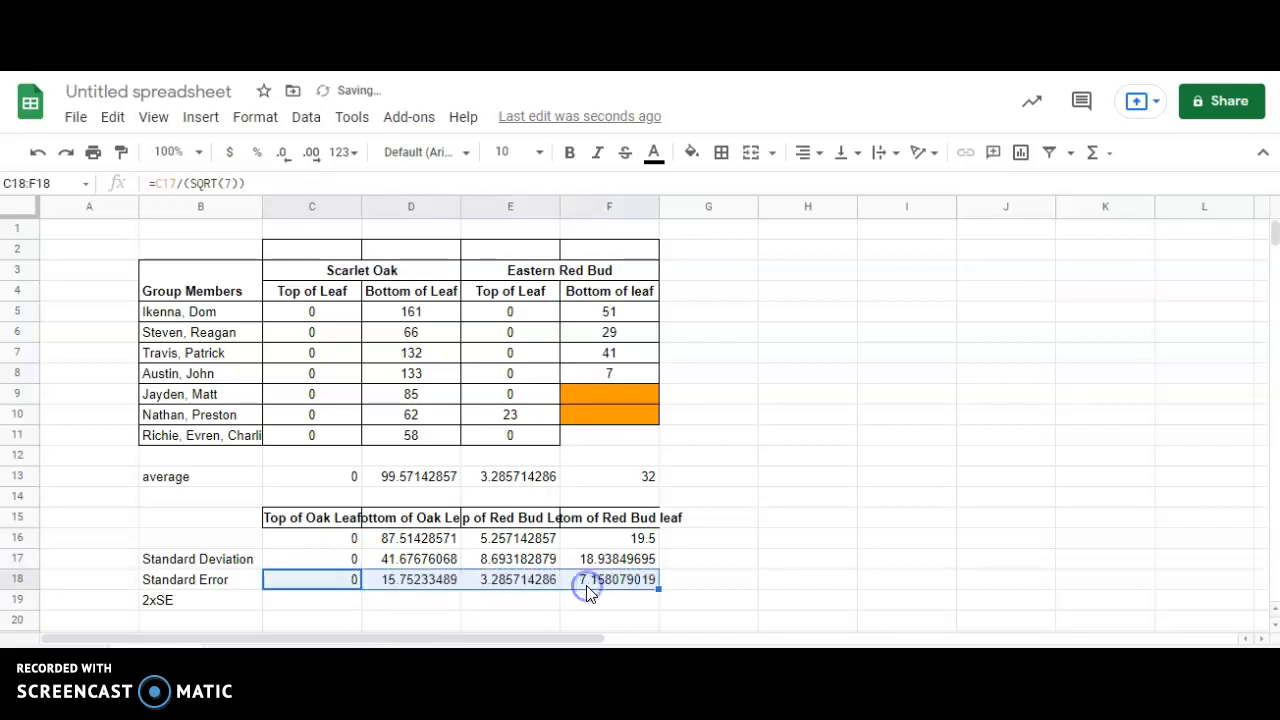
left_click(598, 579)
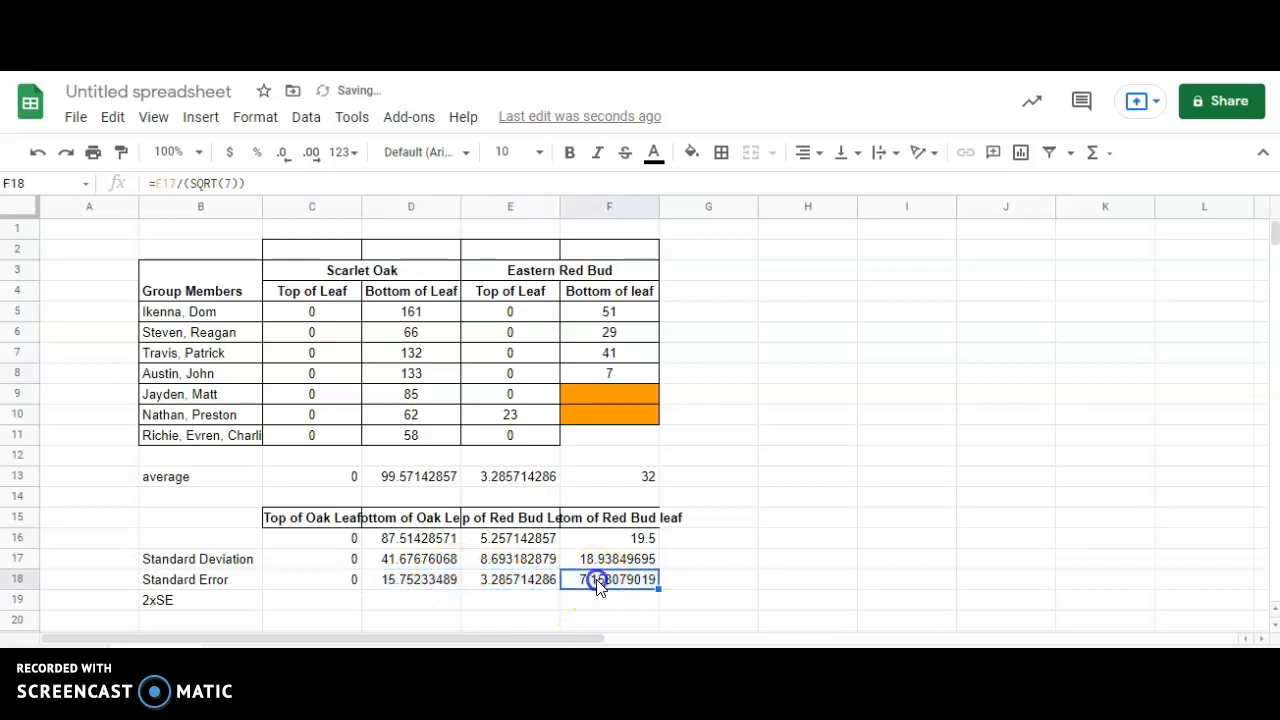
left_click(231, 183)
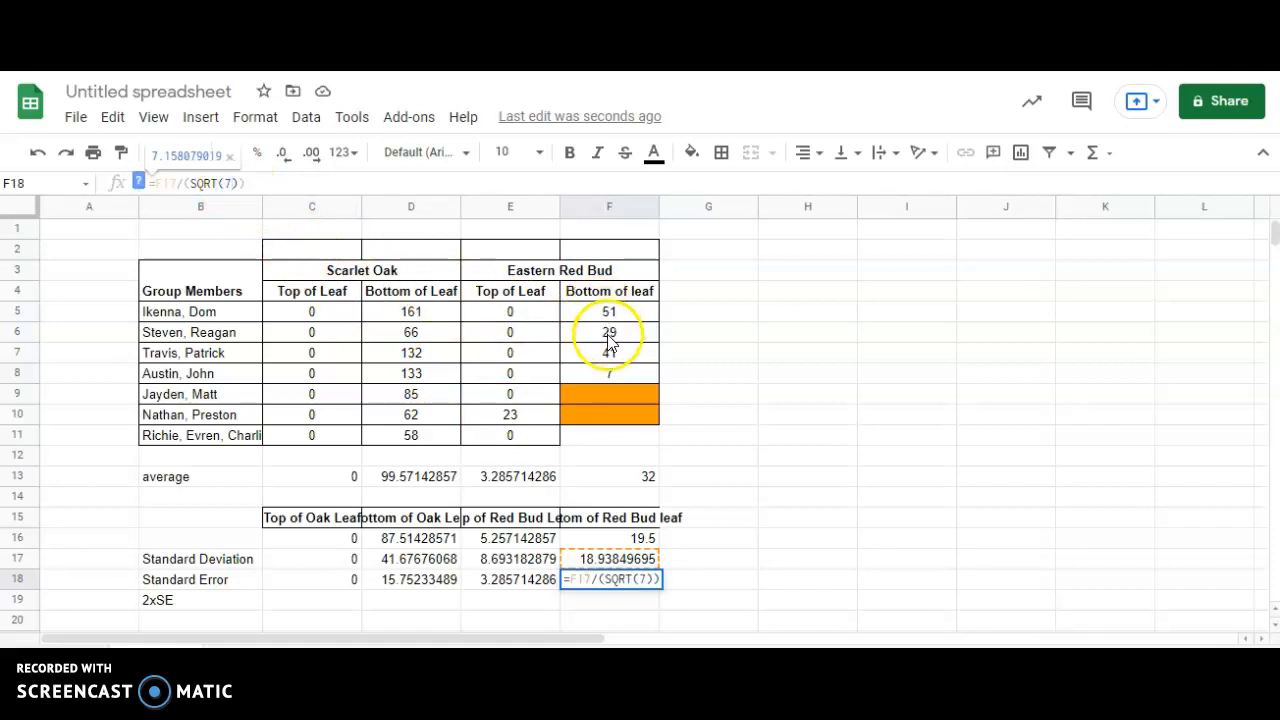
key("BackSpace")
type("4")
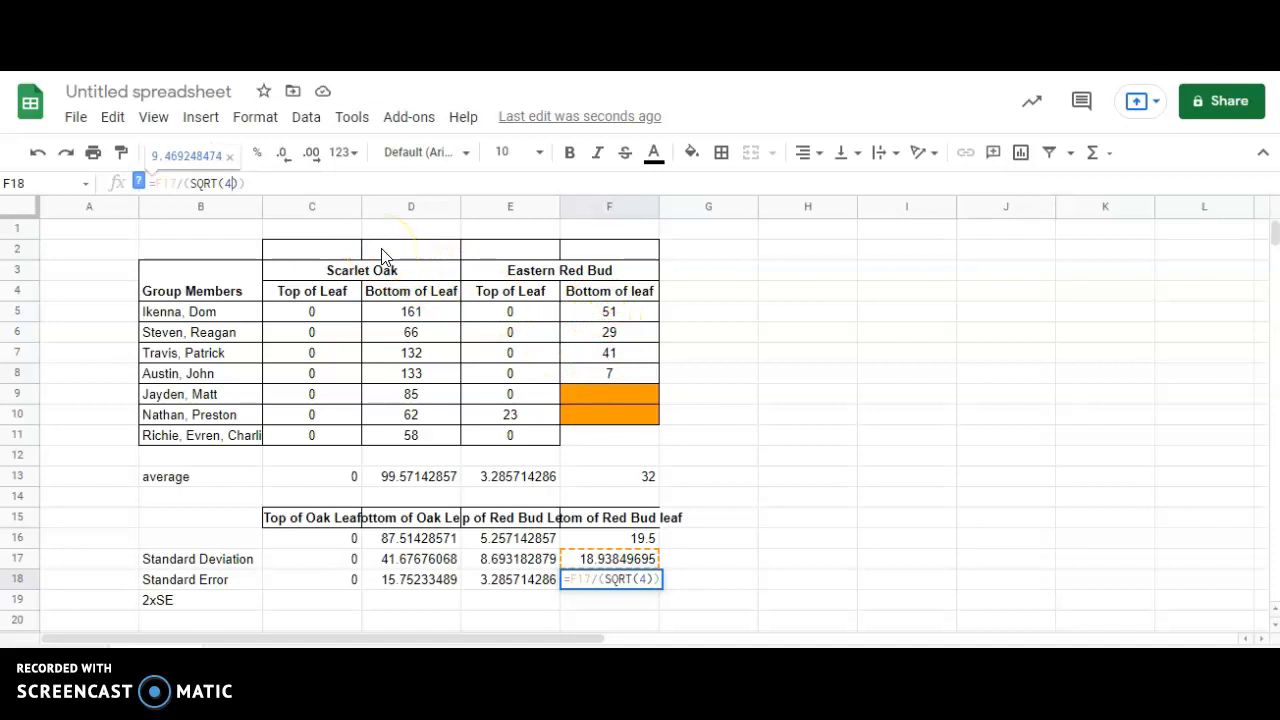
key("Return")
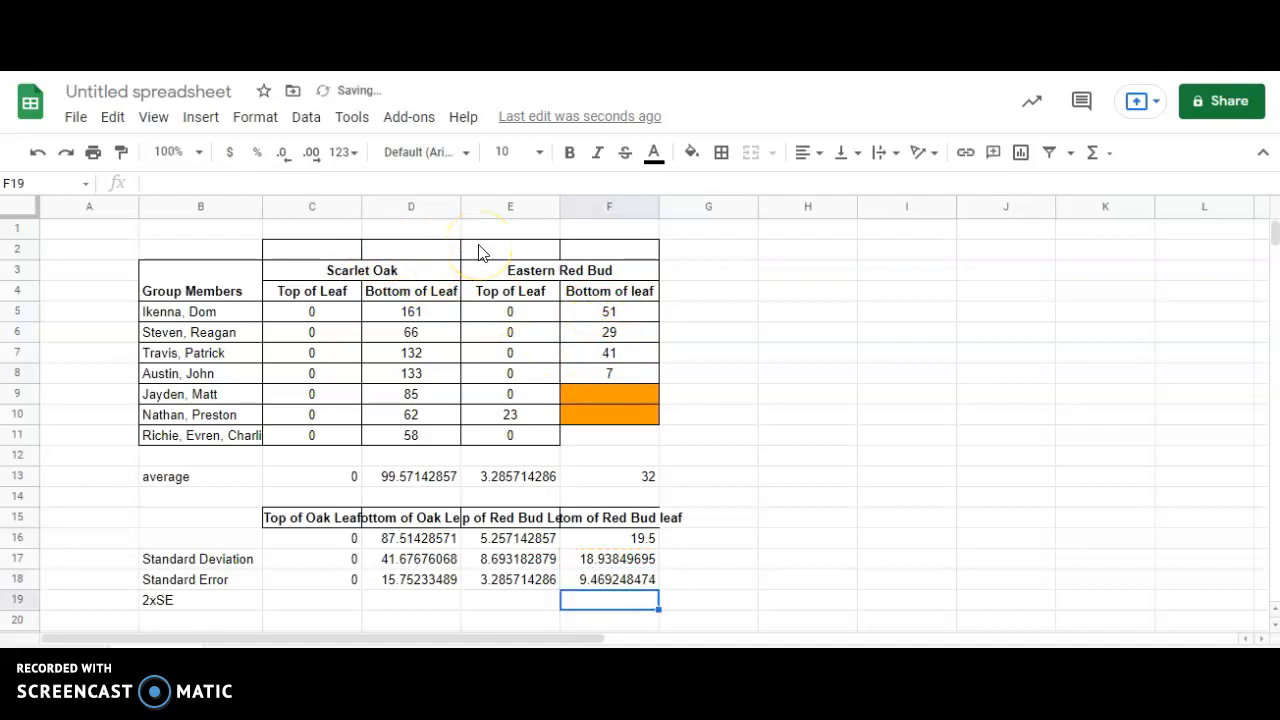
- Enter the formula =2*C18 in C19 and fill it across to F19
left_click(318, 600)
type("=2")
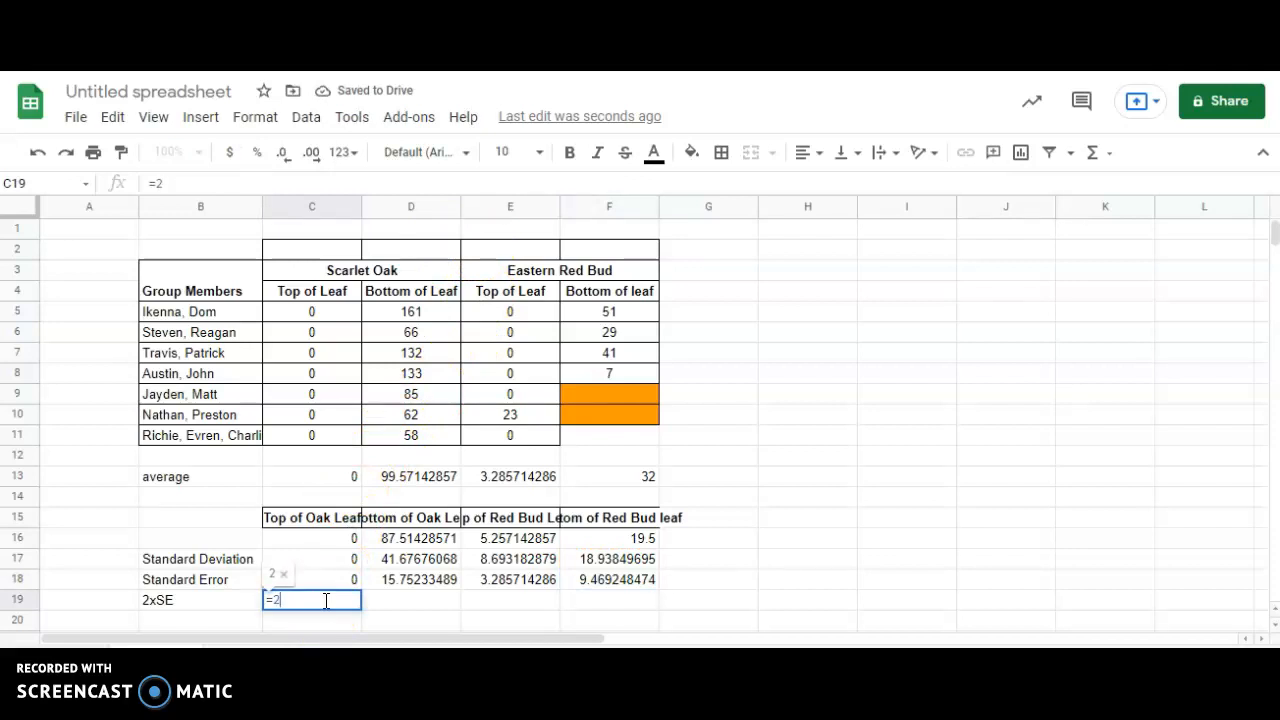
type("*")
left_click(344, 580)
key("Return")
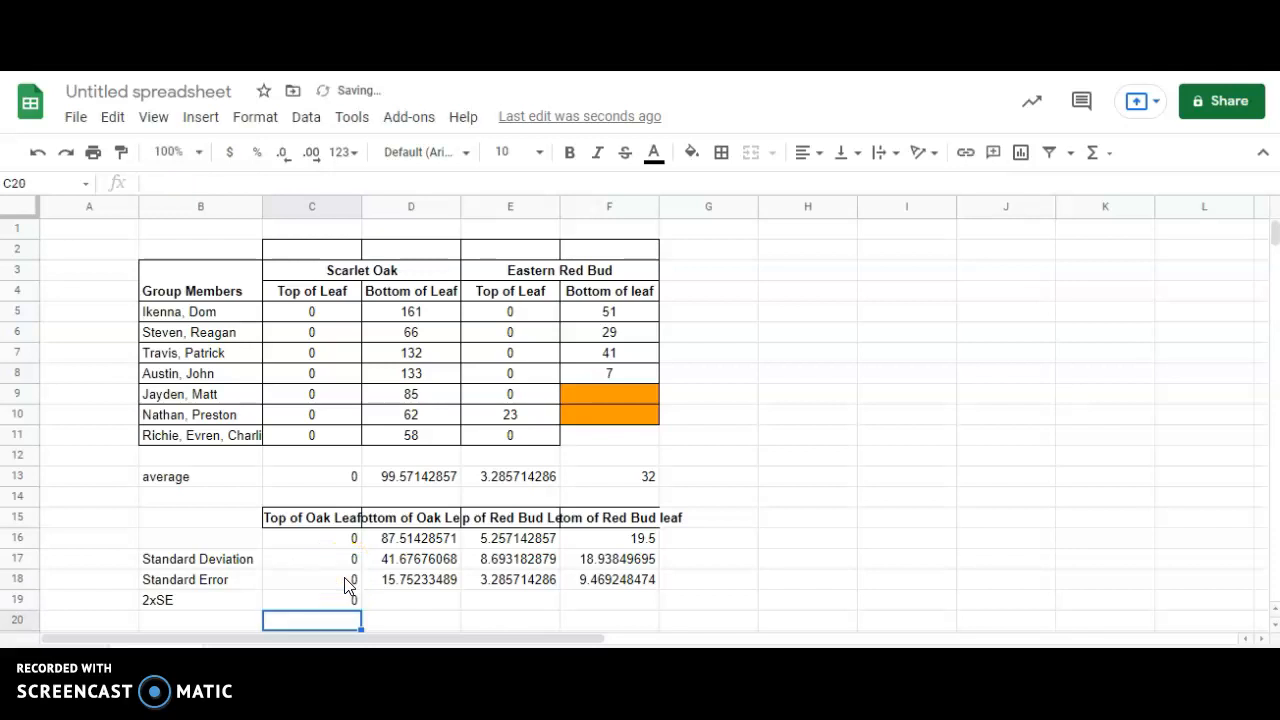
left_click(354, 602)
left_click_drag(361, 607, 605, 603)
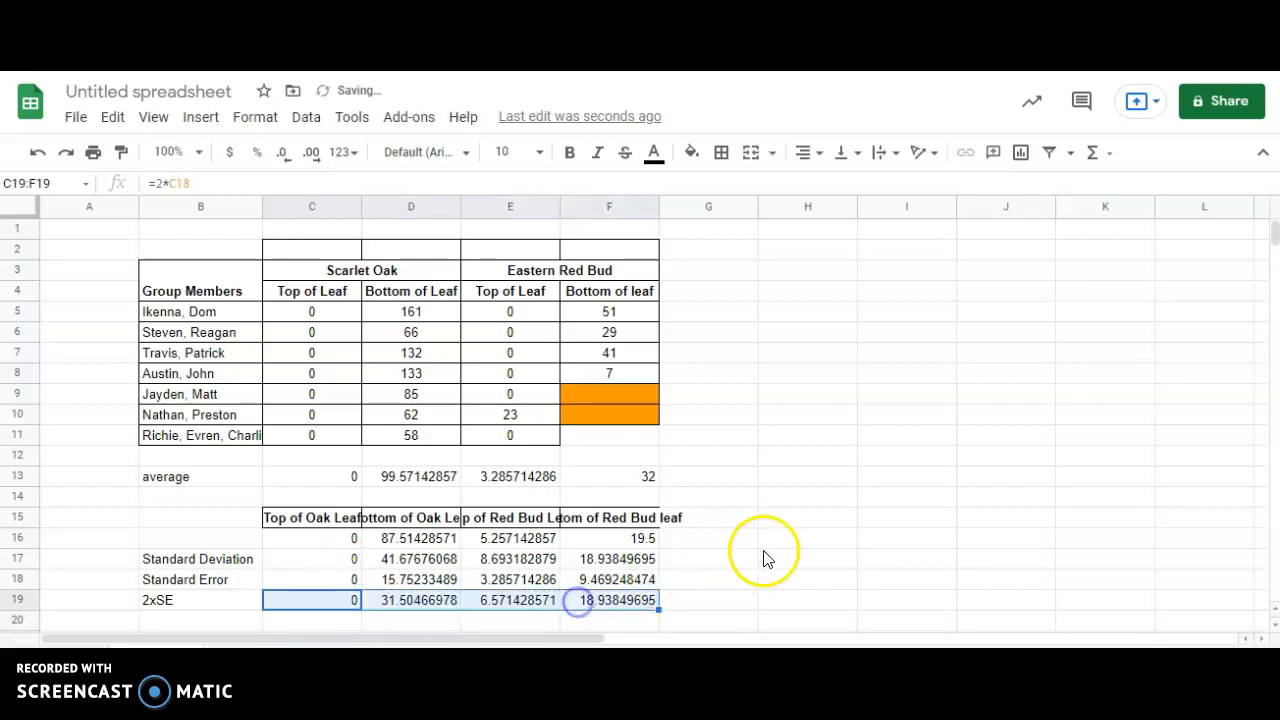
left_click(1053, 436)
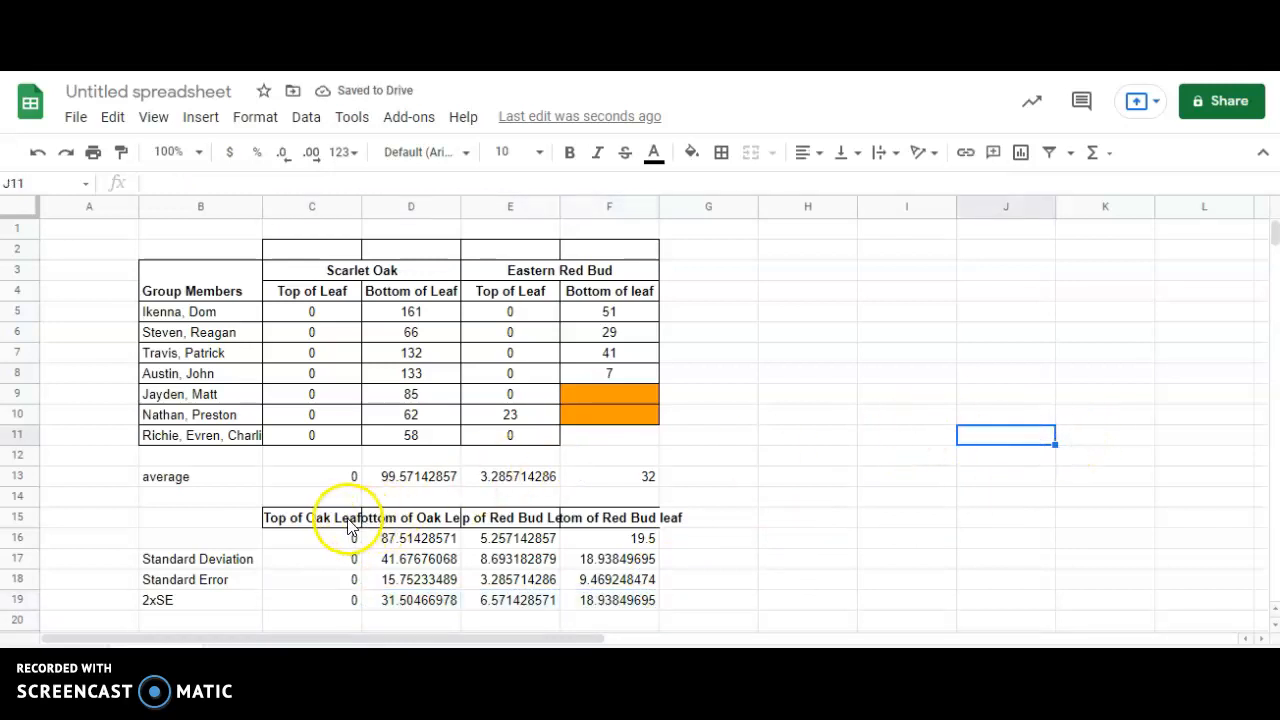
- Insert a chart based on the leaf headings and averages in C15:F16
left_click_drag(345, 520, 618, 540)
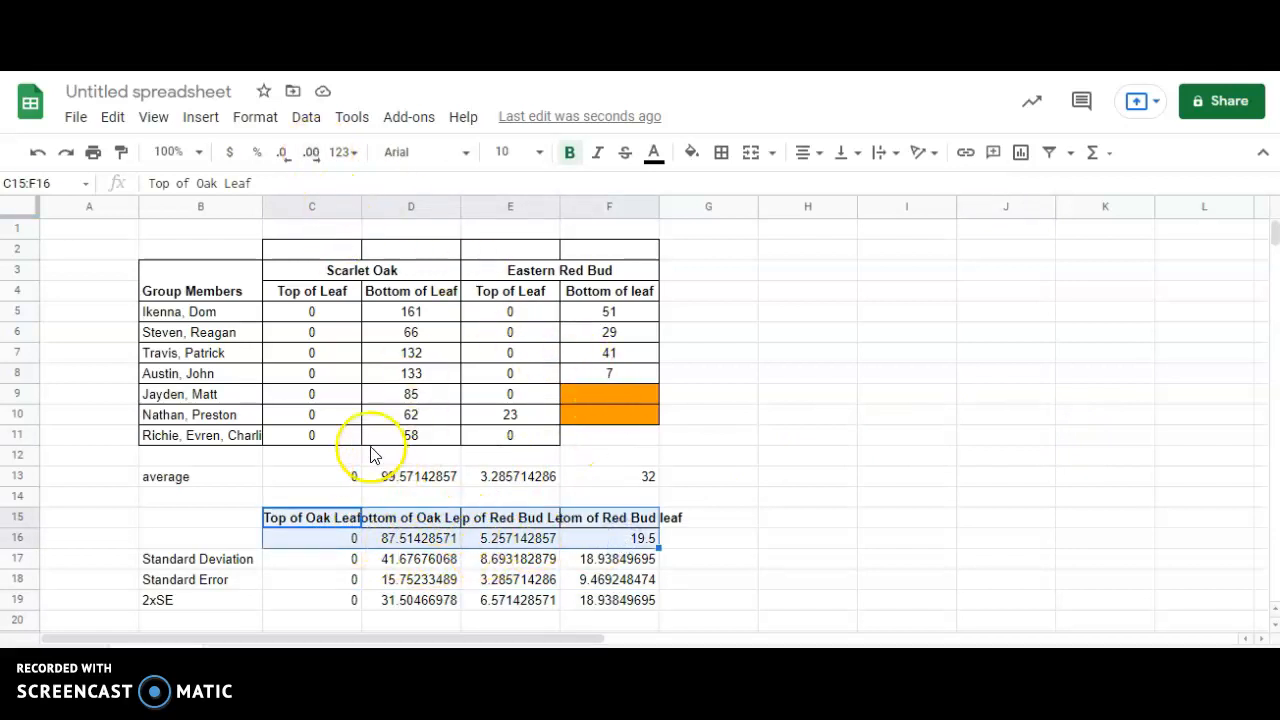
left_click(190, 120)
left_click(229, 386)
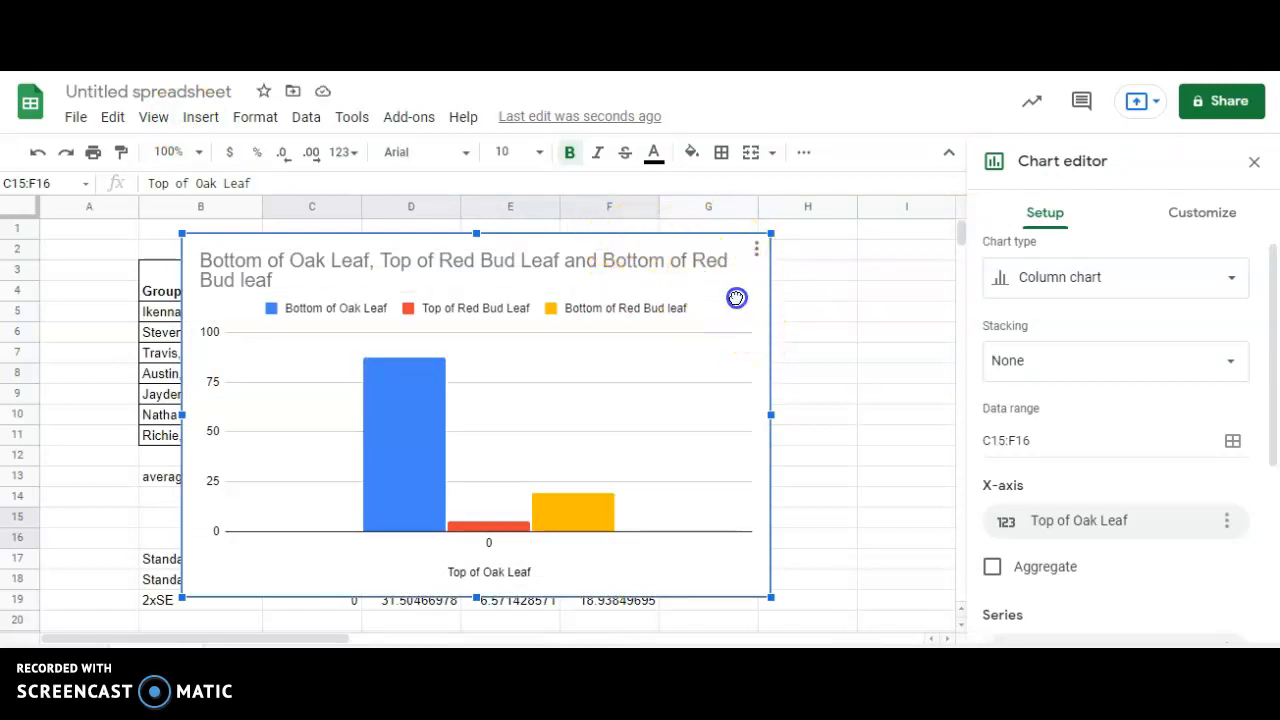
- Shrink the chart and place it above the row 15 headings, over columns D to H
left_click_drag(736, 245, 706, 232)
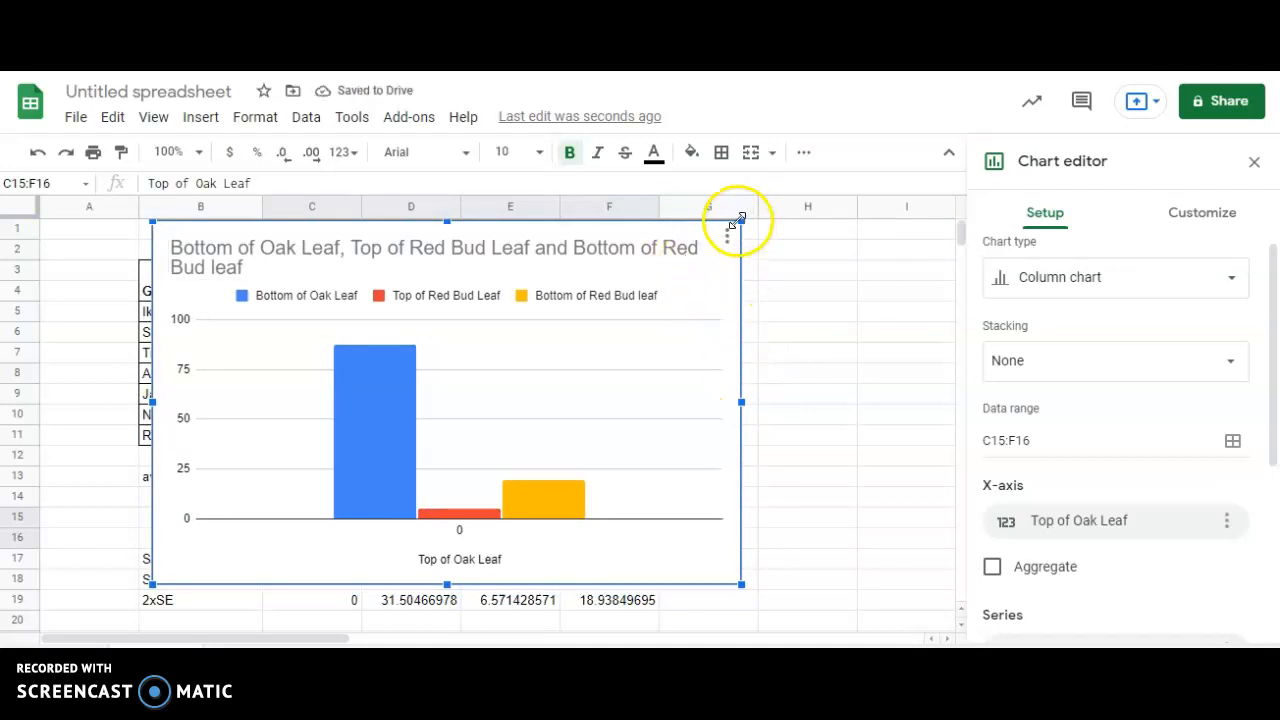
left_click_drag(737, 220, 551, 294)
left_click_drag(475, 356, 689, 246)
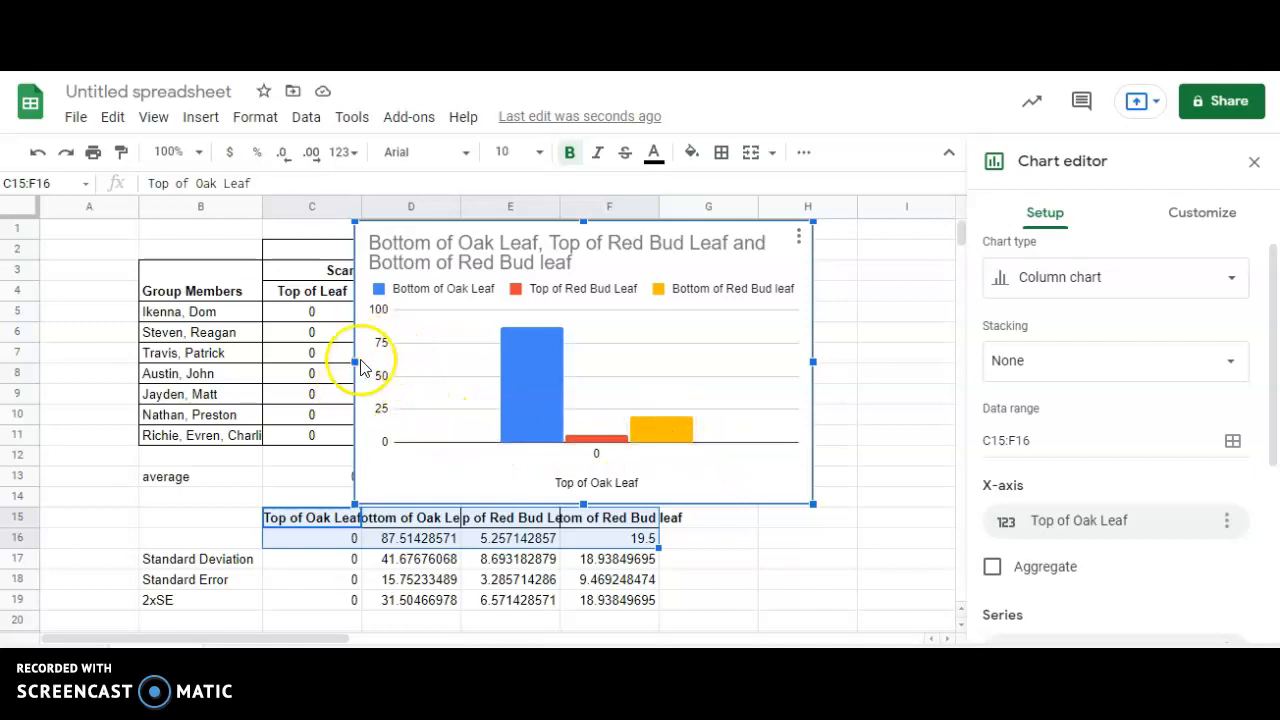
- Add Constant error bars with a value of 18.93 to the Bottom of Red Bud leaf series, leaving its trendline off
double_click(657, 440)
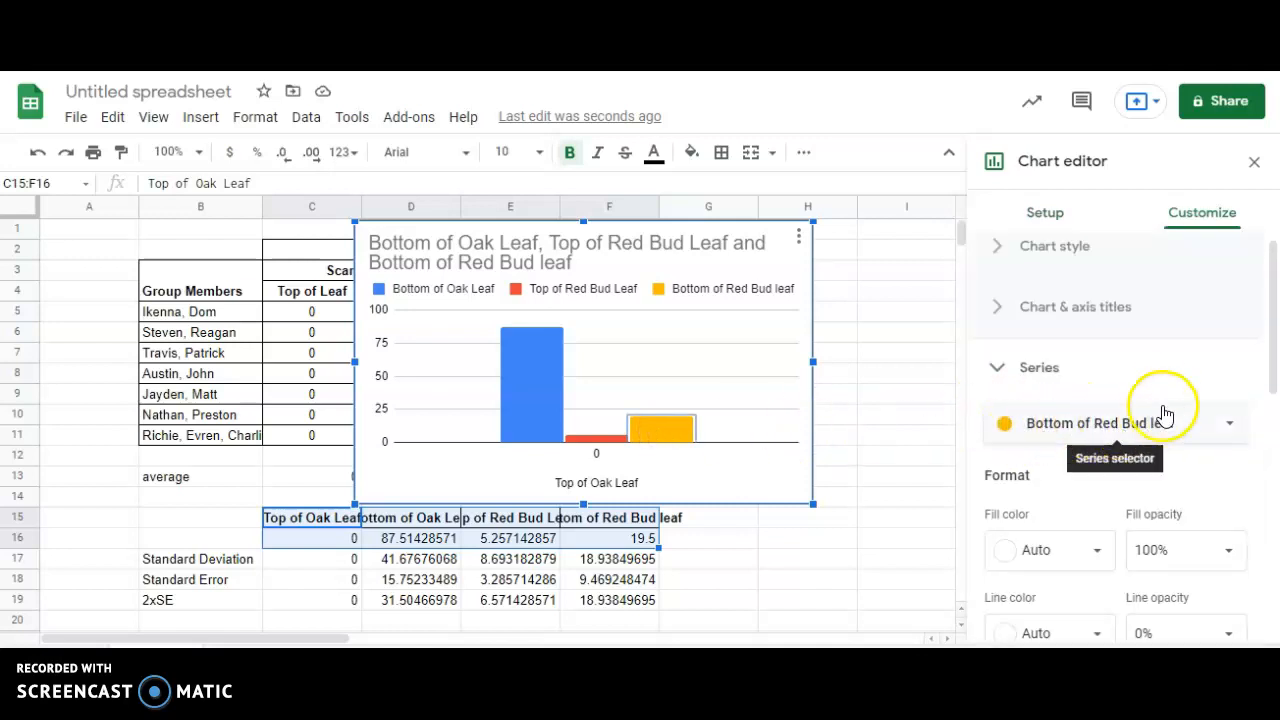
scroll(1120, 470, "down", 1)
scroll(1120, 470, "down", 4)
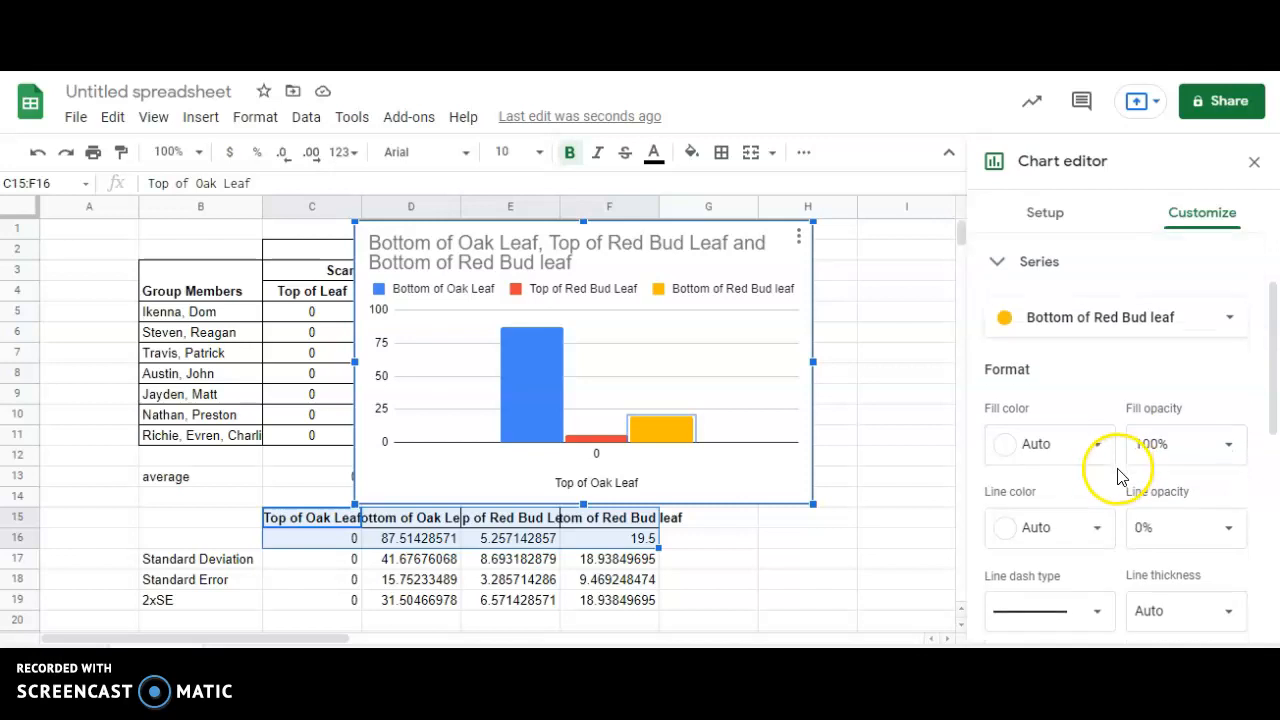
left_click(994, 539)
scroll(1079, 536, "down", 3)
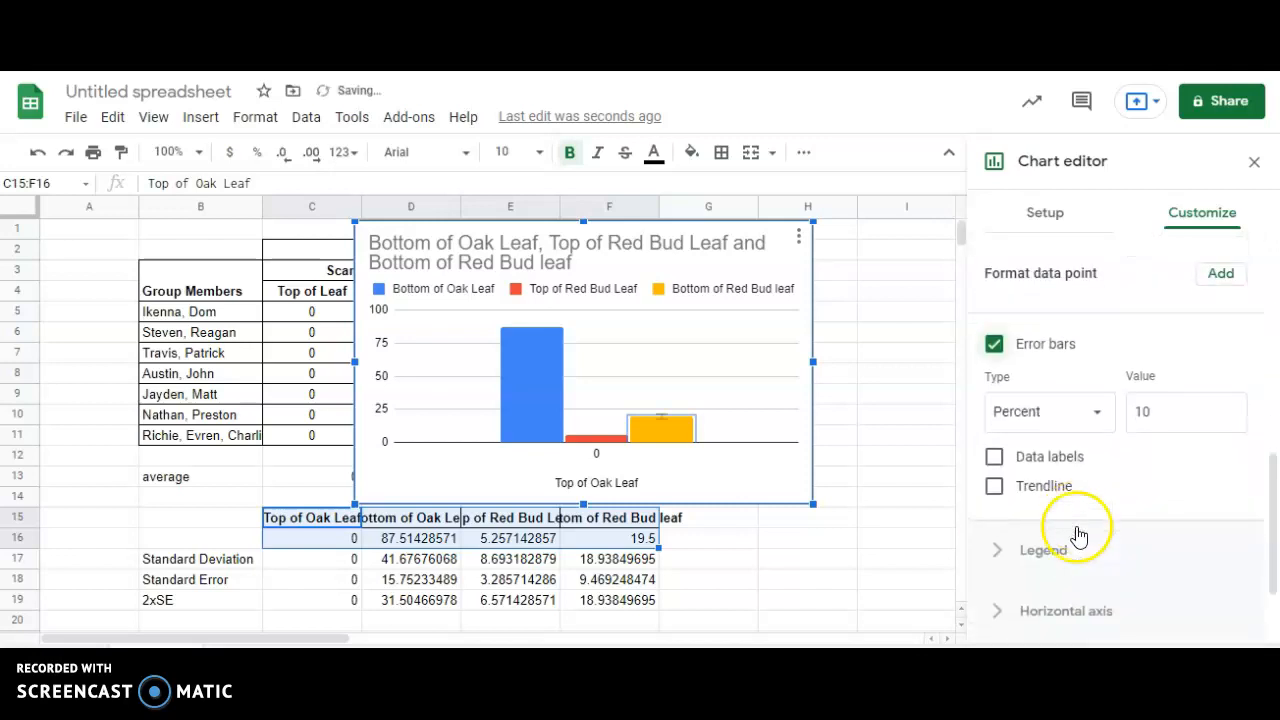
left_click(1100, 410)
left_click(1094, 376)
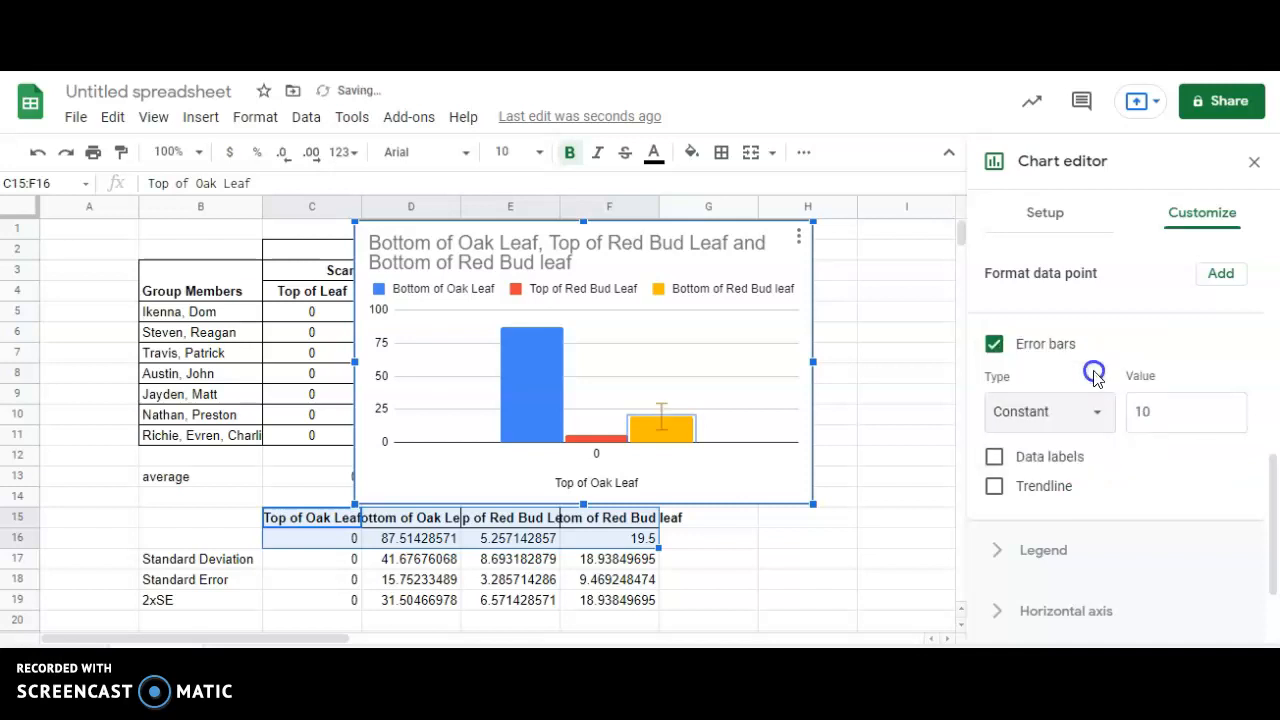
left_click_drag(1157, 417, 1113, 422)
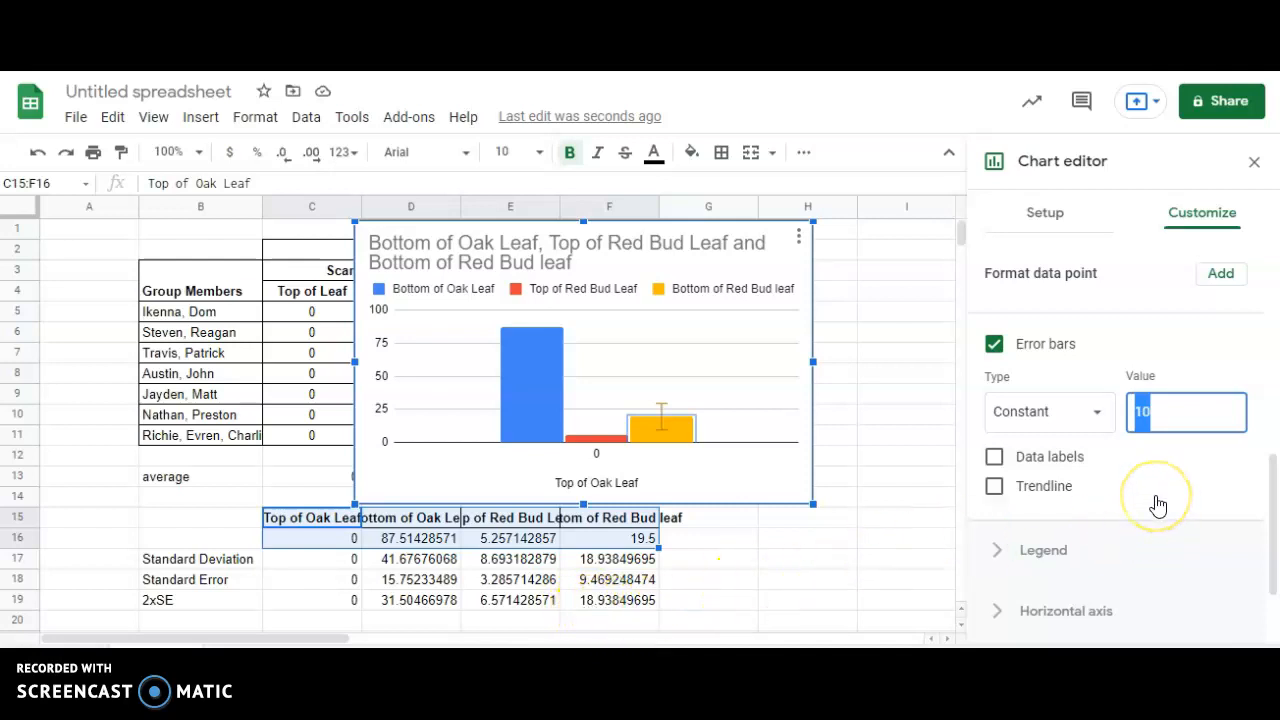
left_click(1157, 499)
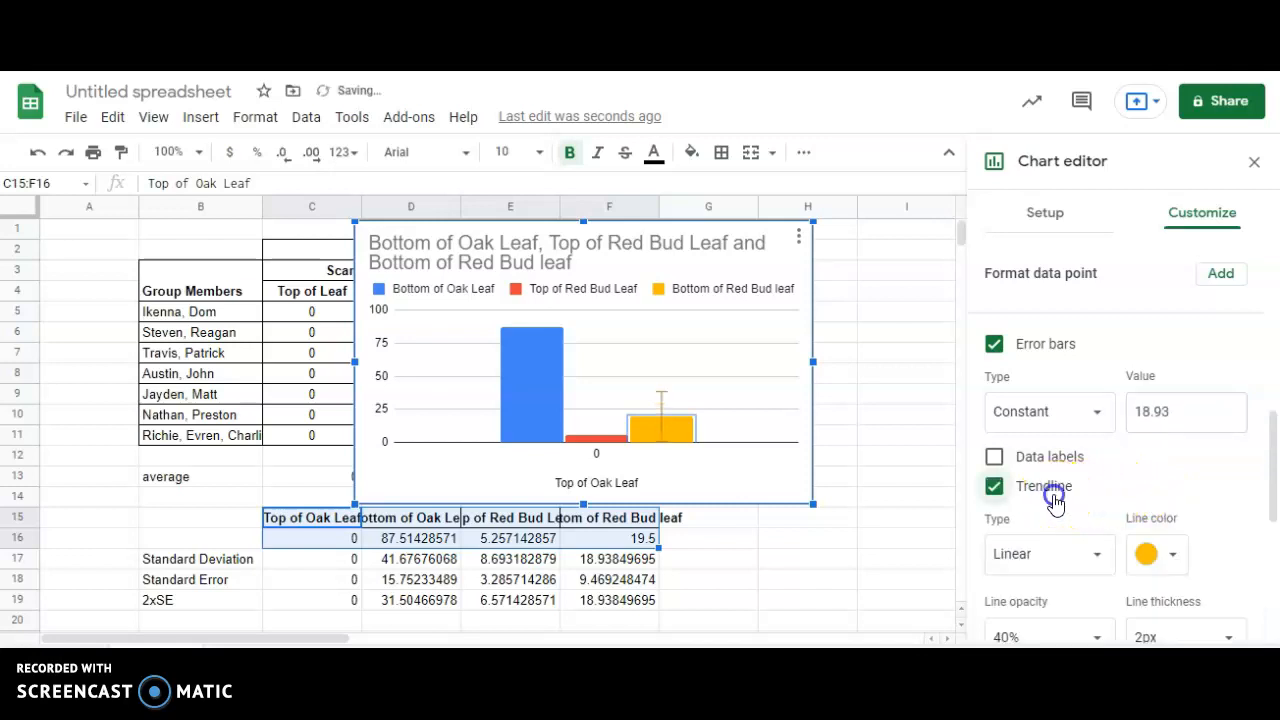
left_click(1055, 489)
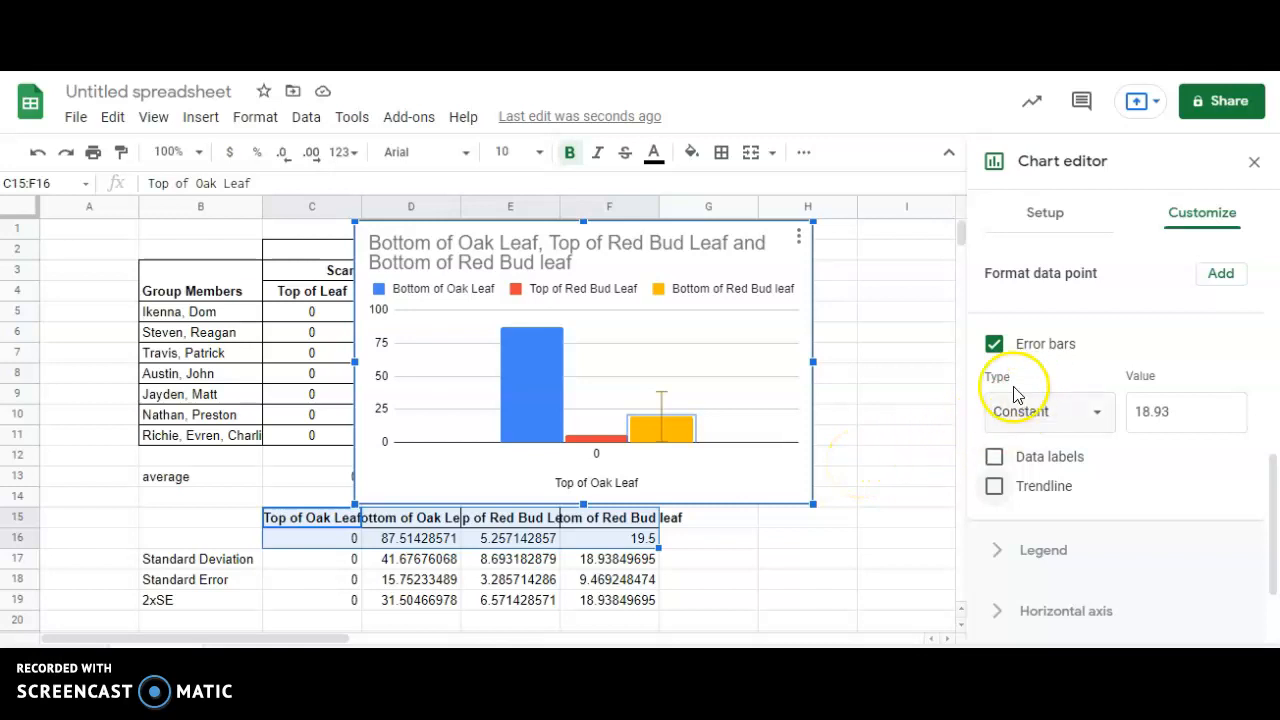
- Add error bars to the Top of Red Bud Leaf series with type Constant and value 6.57, and switch them off and on again
left_click(589, 442)
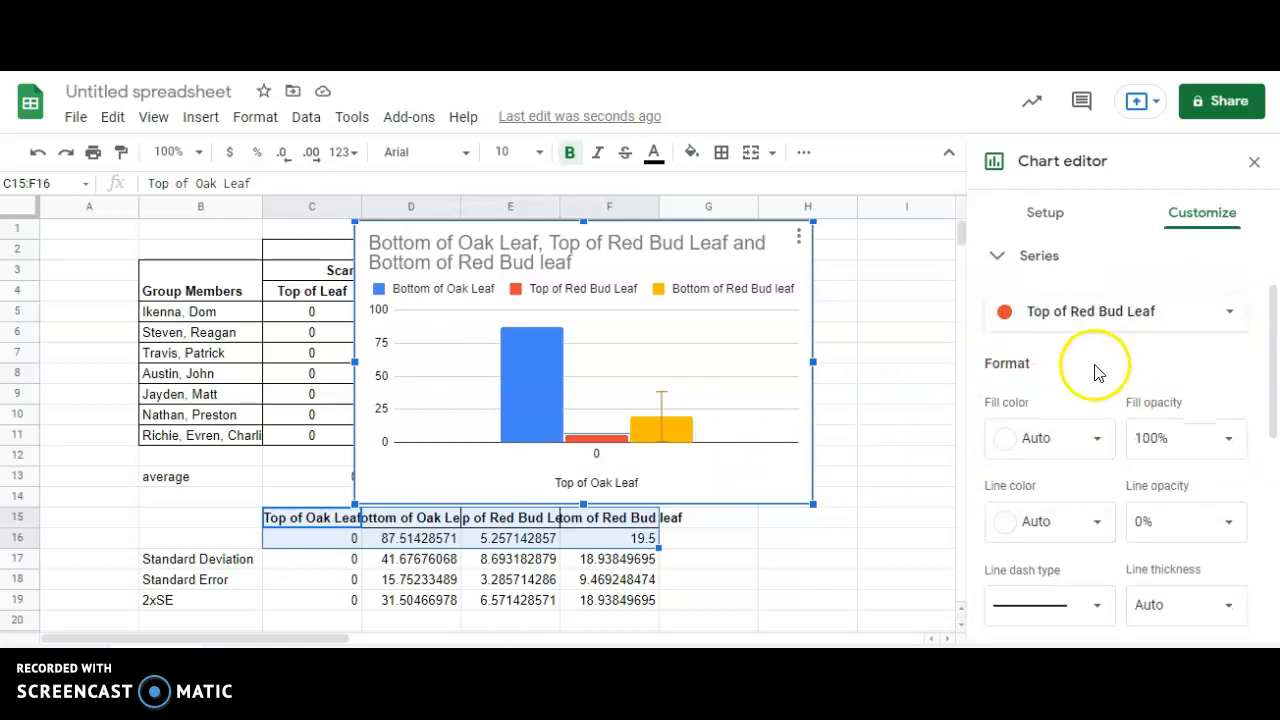
scroll(1120, 430, "down", 2)
scroll(1140, 510, "down", 1)
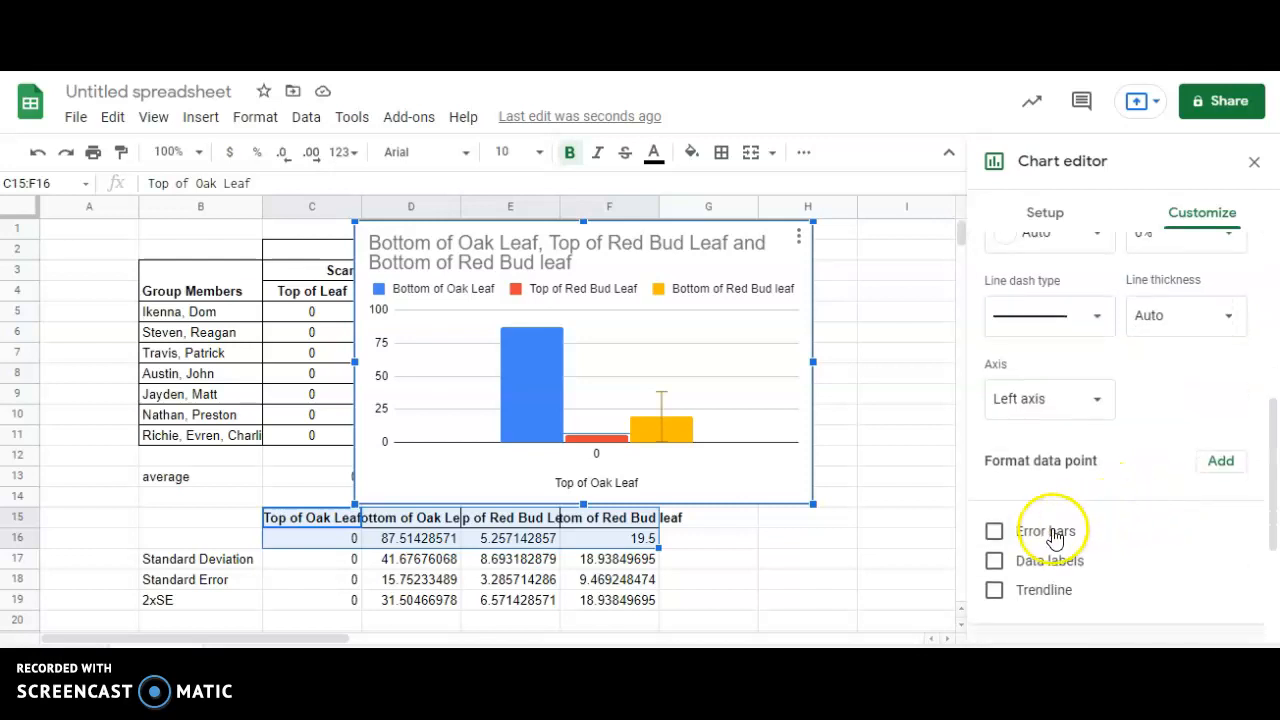
left_click(1047, 531)
scroll(1036, 528, "down", 1)
left_click(1107, 502)
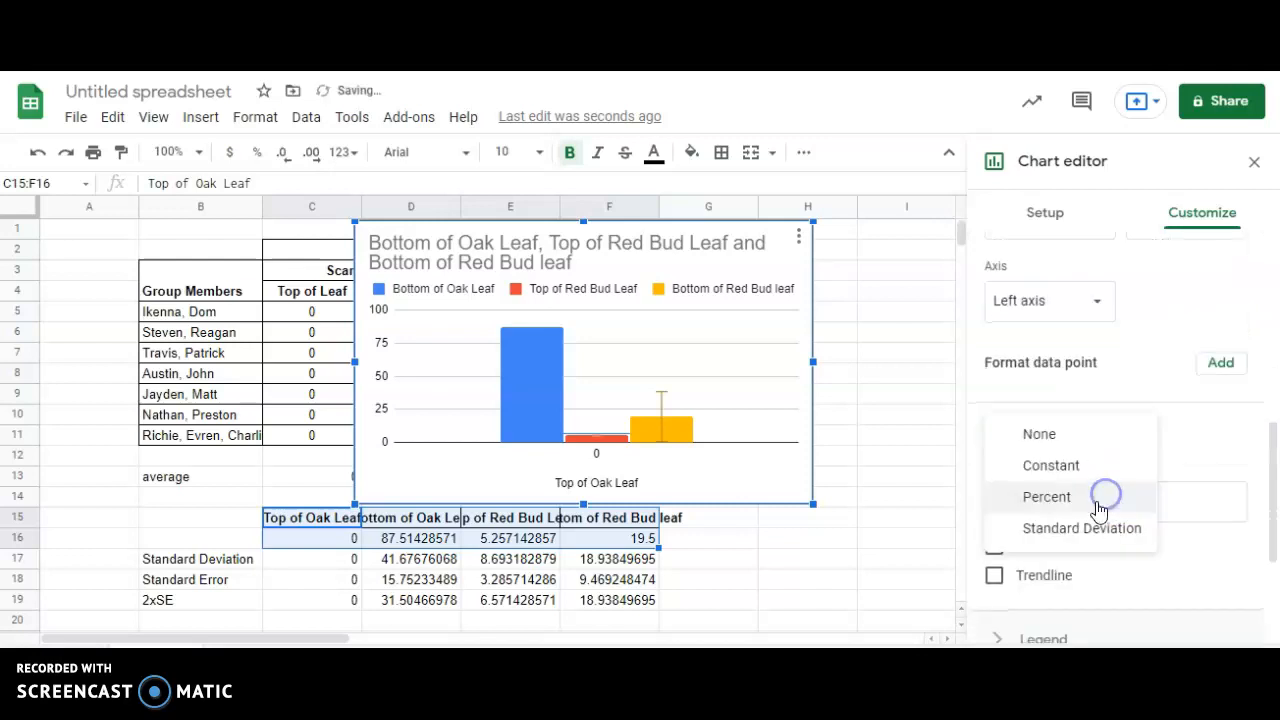
left_click(1029, 464)
left_click_drag(1162, 501, 1121, 508)
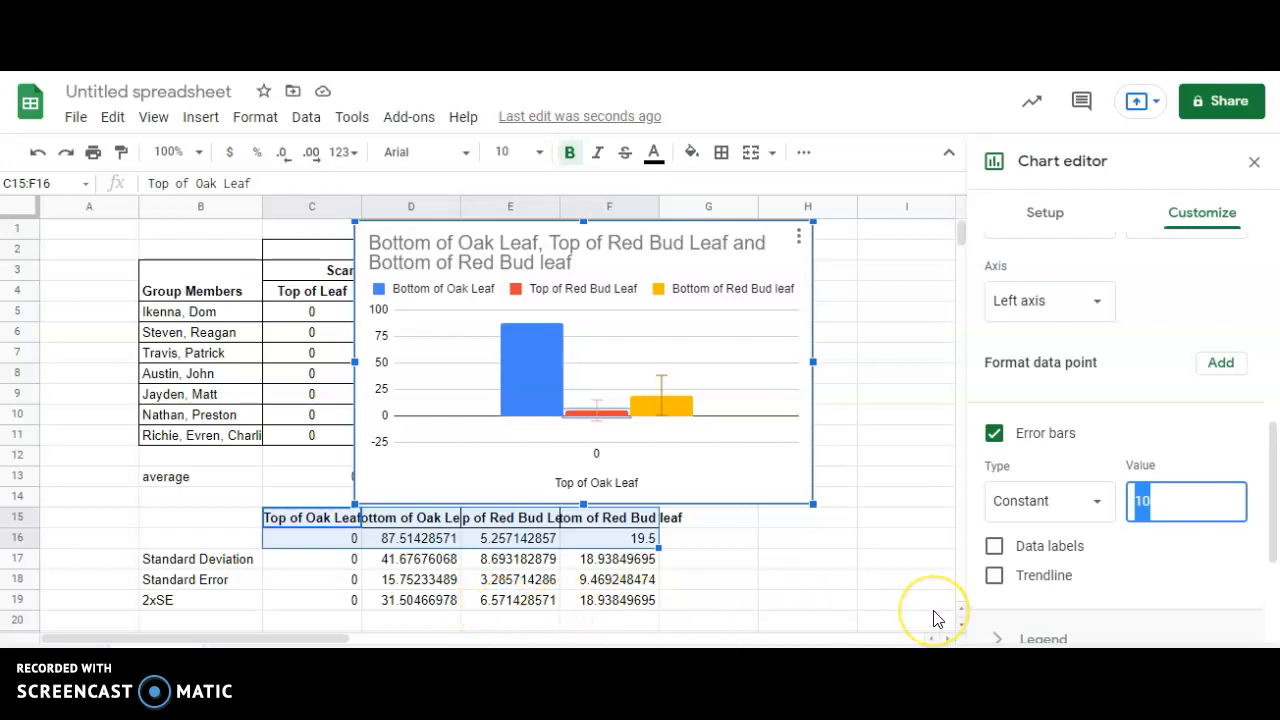
left_click(1195, 432)
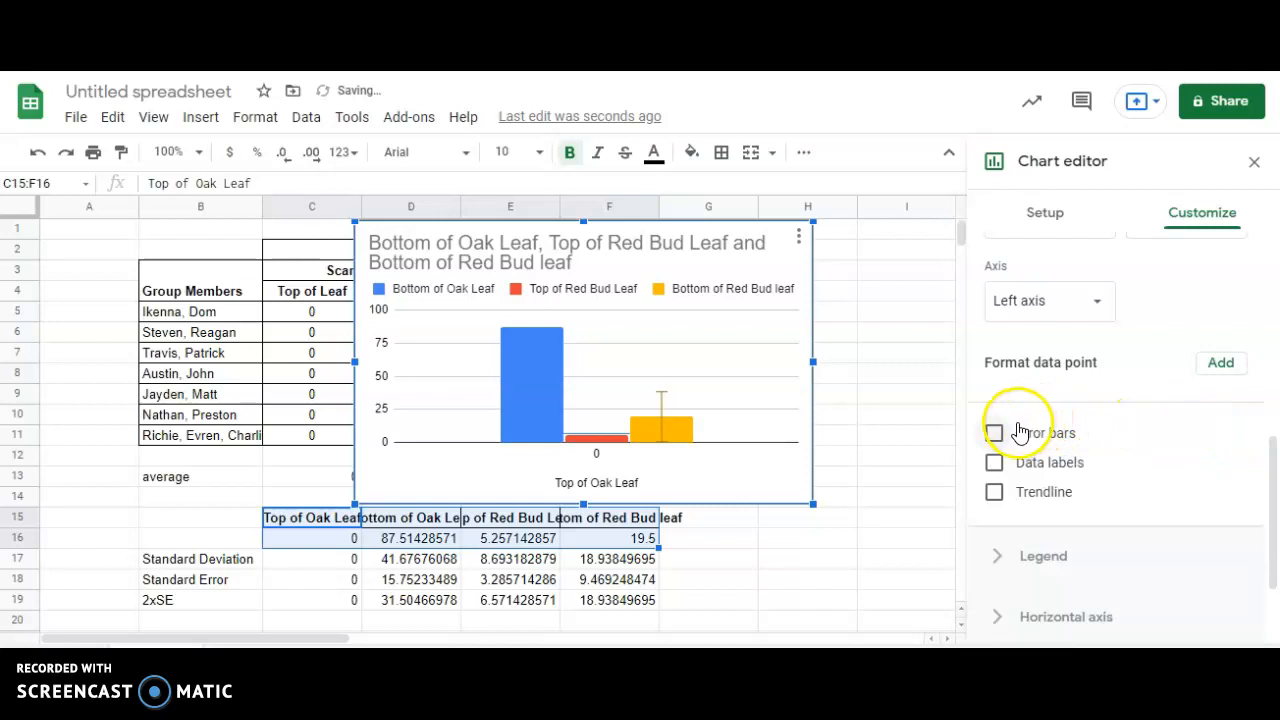
left_click(1047, 440)
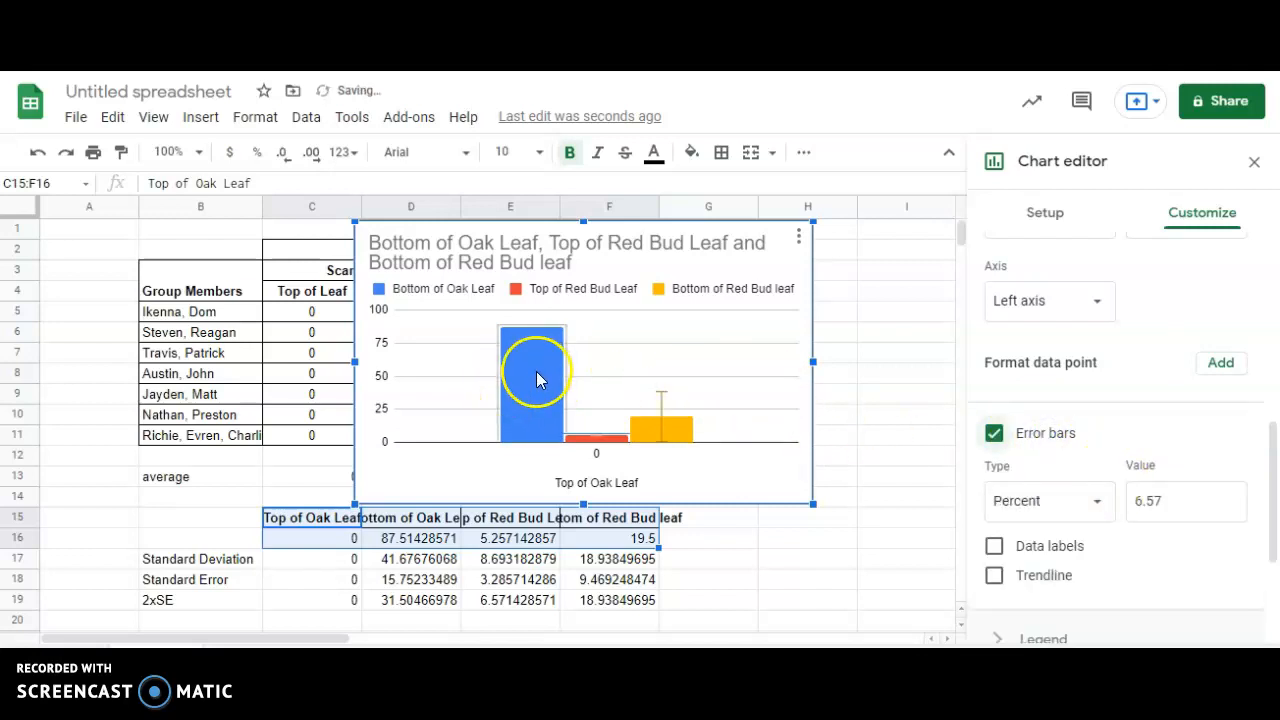
- Add data labels to the Top of Red Bud Leaf and Bottom of Red Bud leaf series
left_click(994, 546)
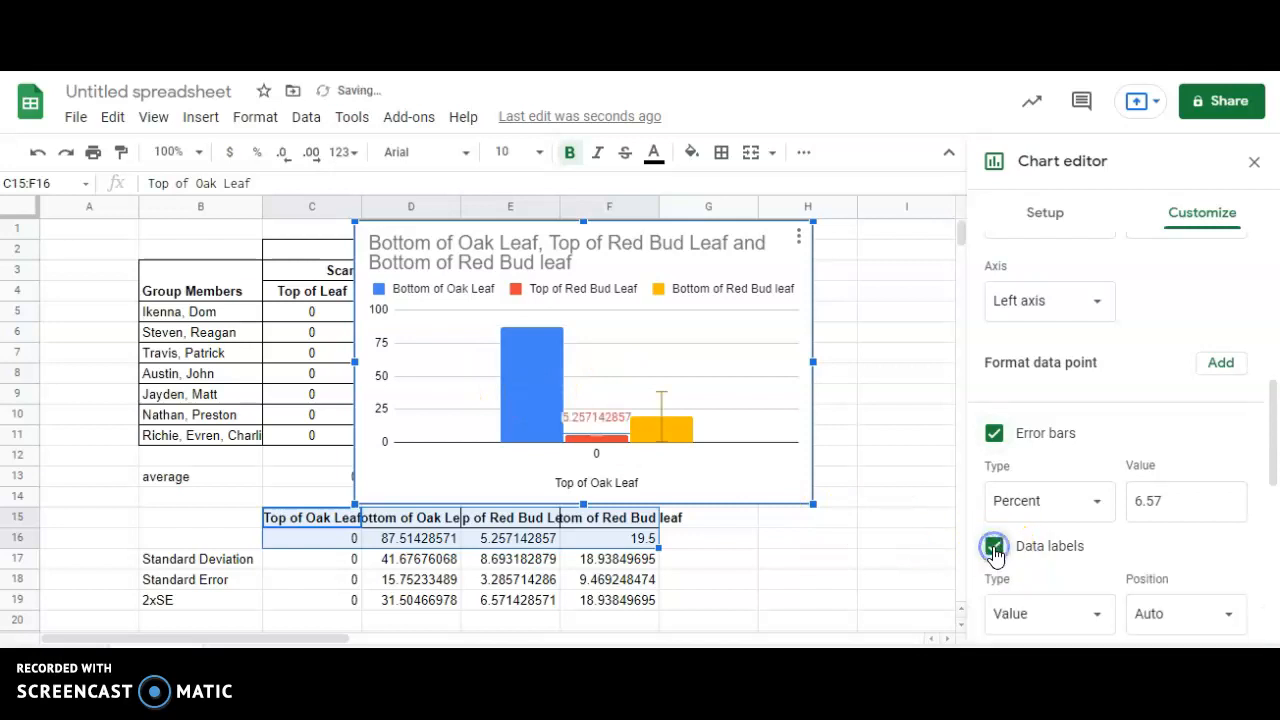
left_click(672, 430)
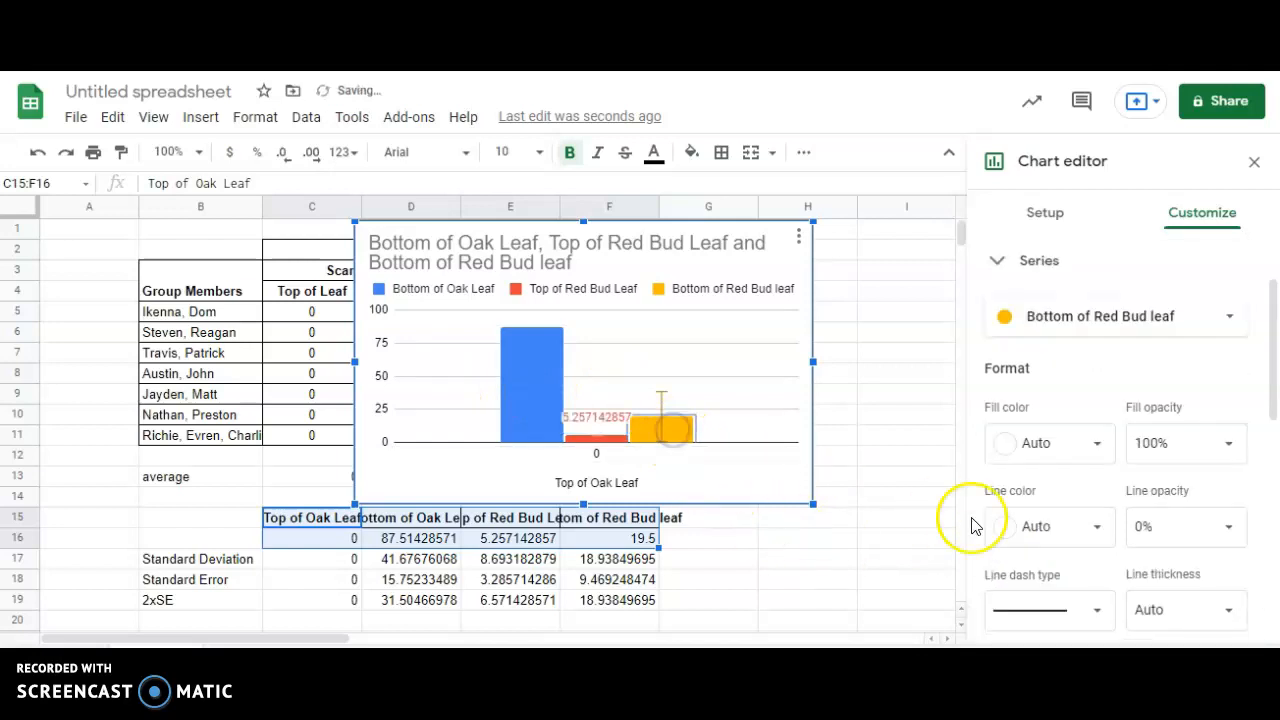
scroll(1110, 420, "down", 5)
left_click(1055, 548)
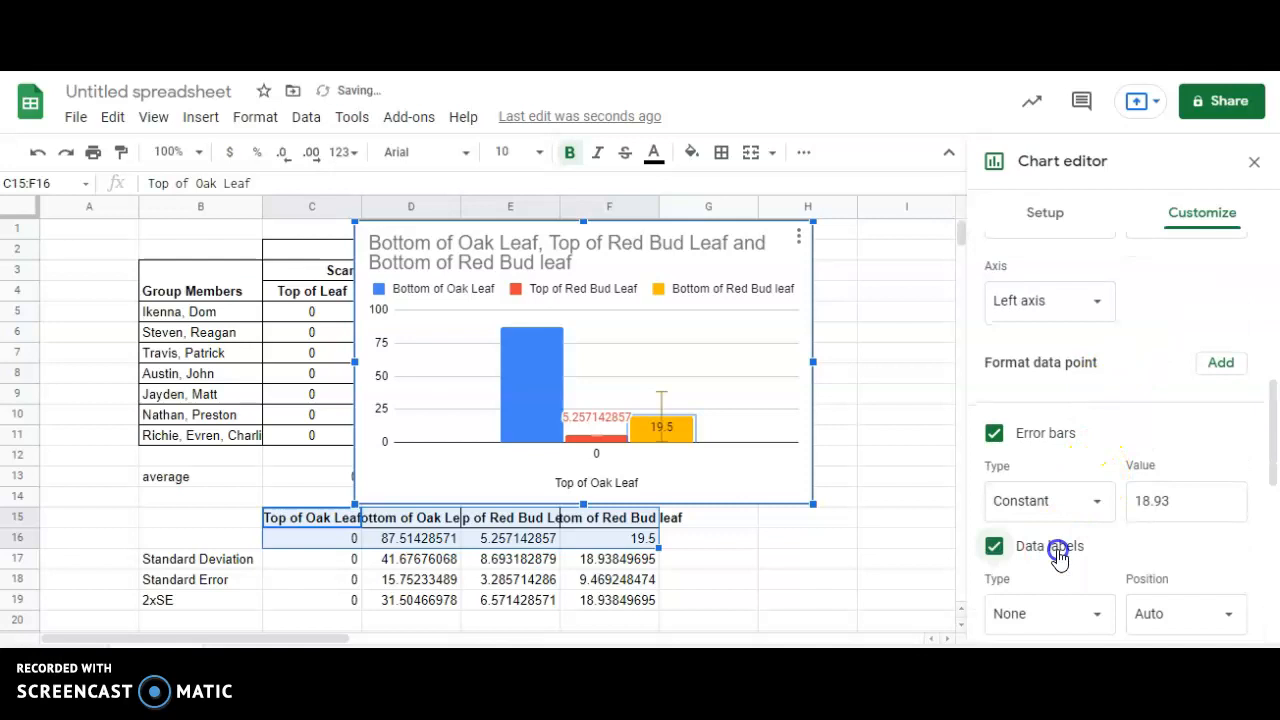
- Add Constant error bars with a value of 31.5 and data labels to the Bottom of Oak Leaf series
left_click(520, 368)
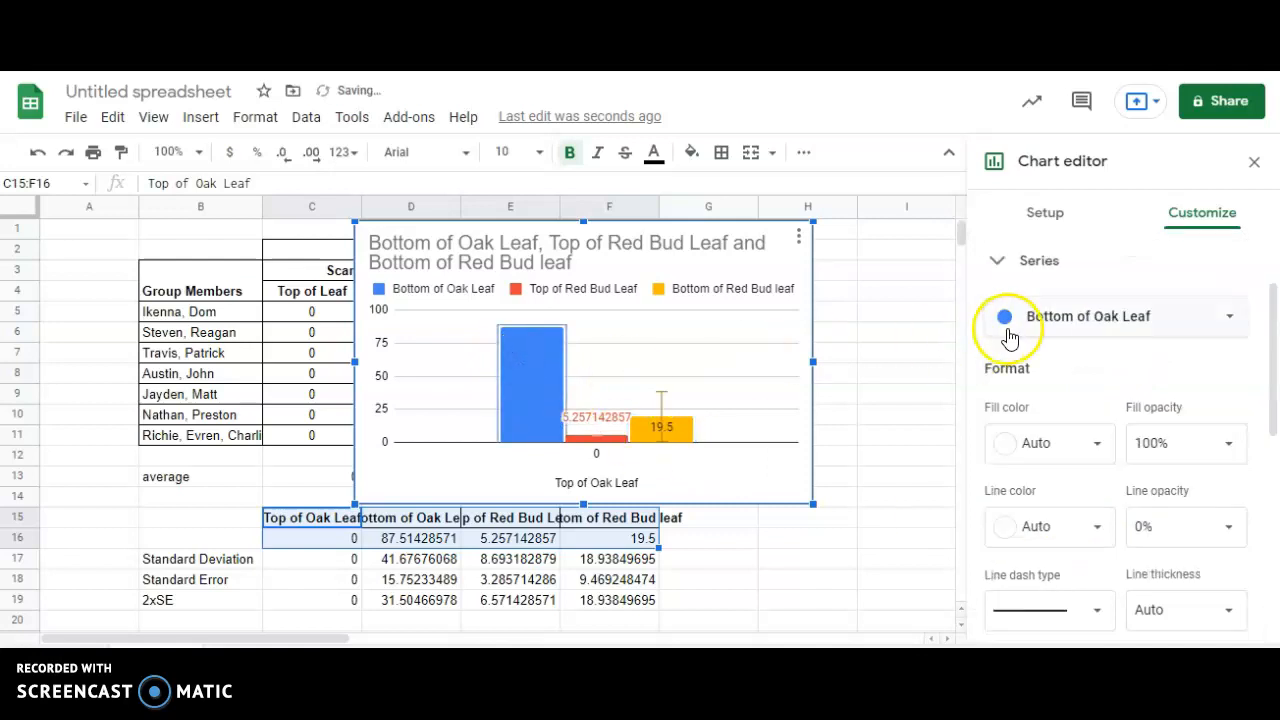
scroll(1090, 440, "down", 4)
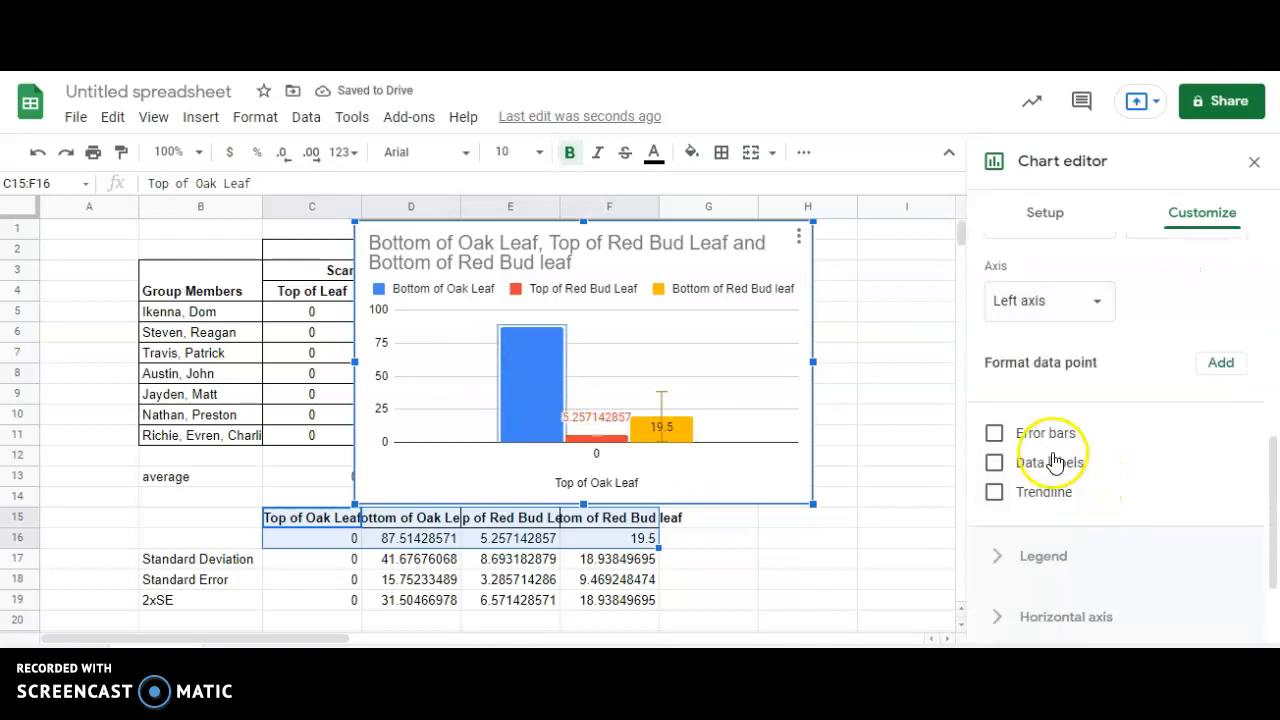
left_click(1045, 436)
left_click(1045, 546)
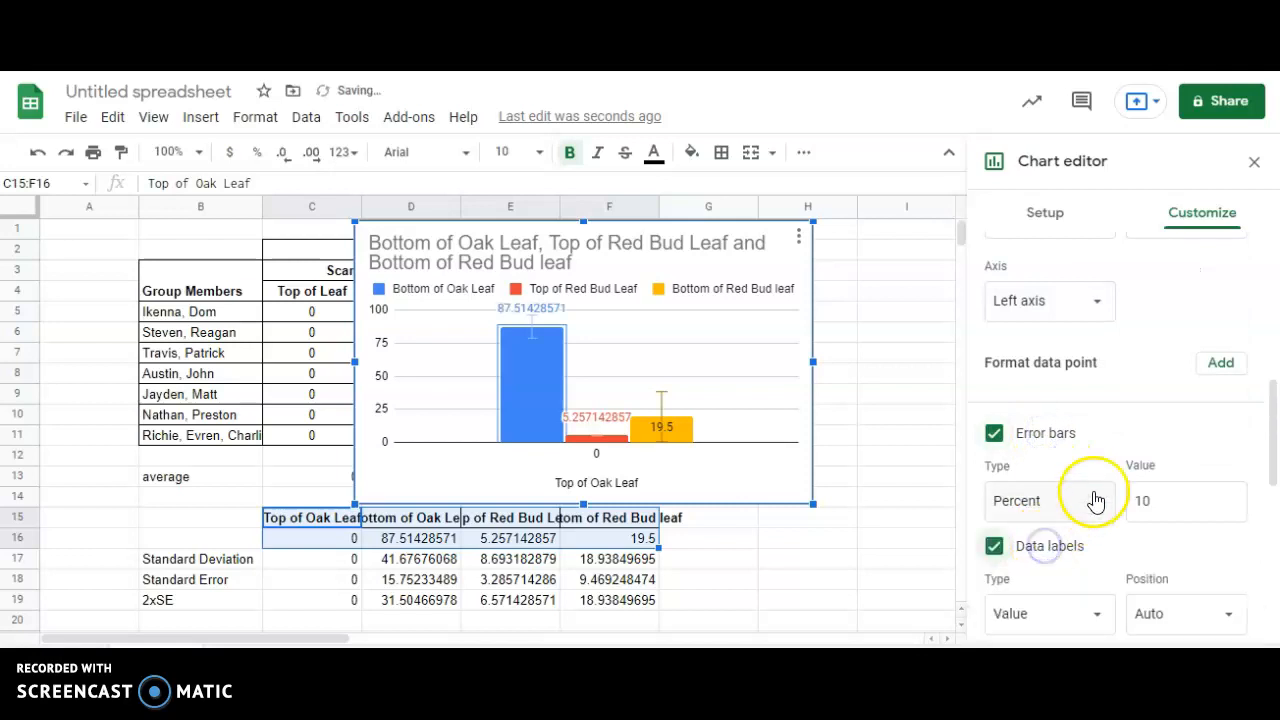
left_click(1100, 502)
left_click(1091, 466)
left_click_drag(1150, 502, 1118, 510)
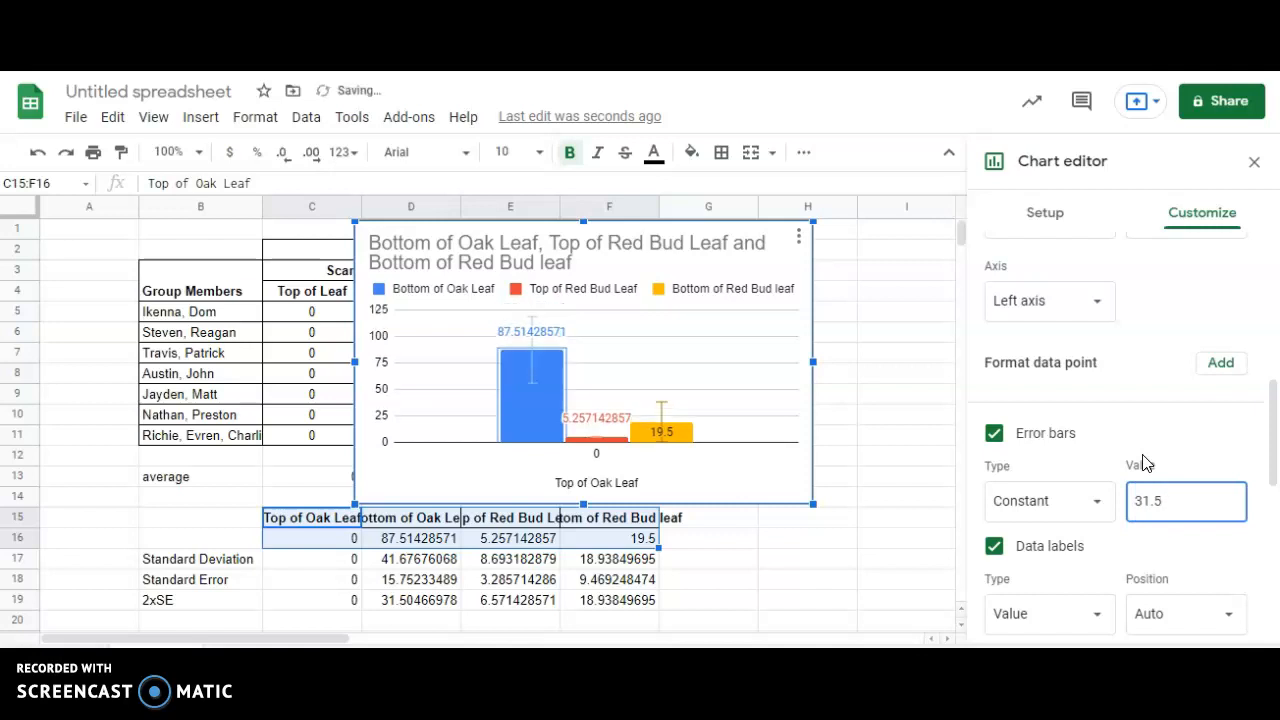
left_click(1163, 425)
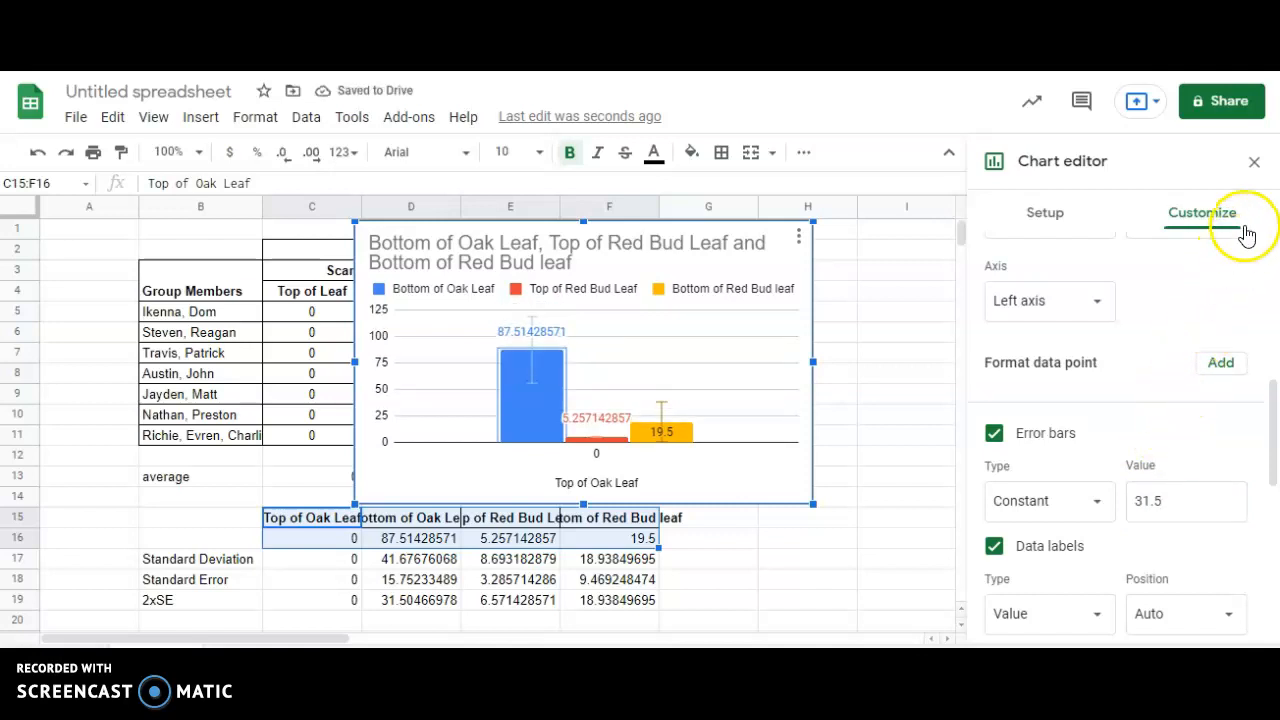
- Close the chart editor and move the chart beside the data table, over columns G to K
left_click(1254, 164)
left_click(755, 259)
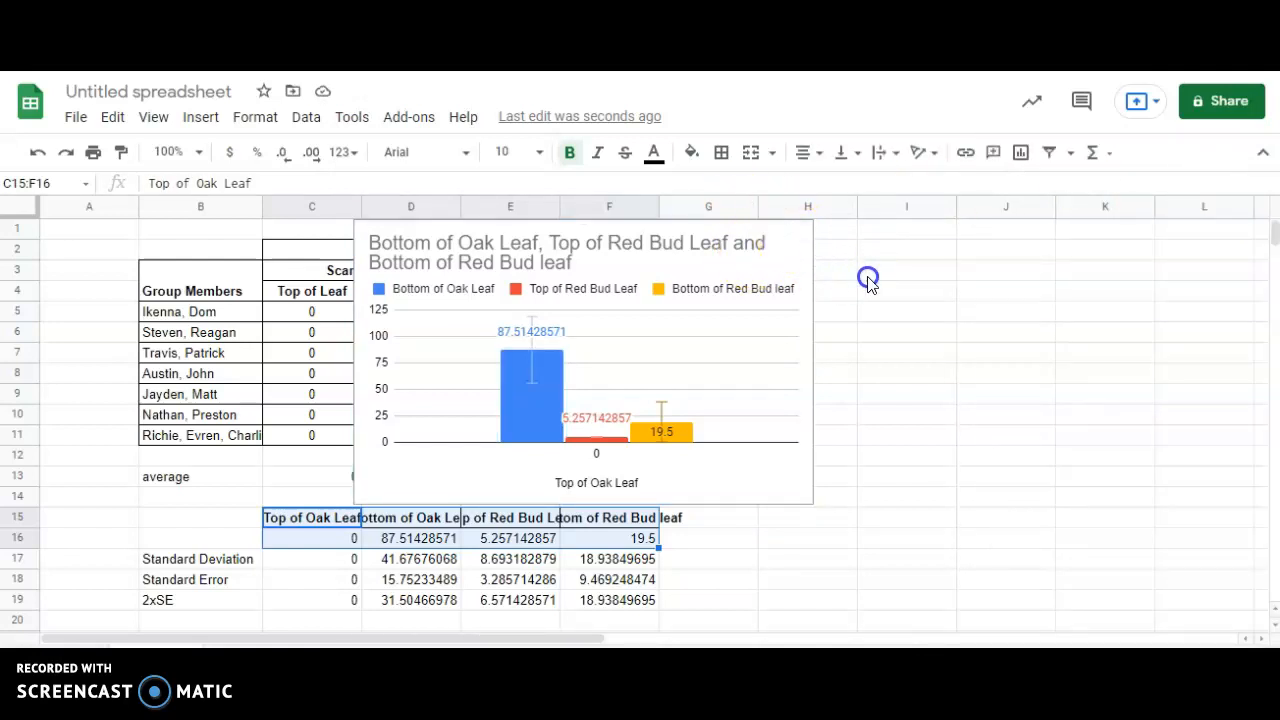
left_click(800, 265)
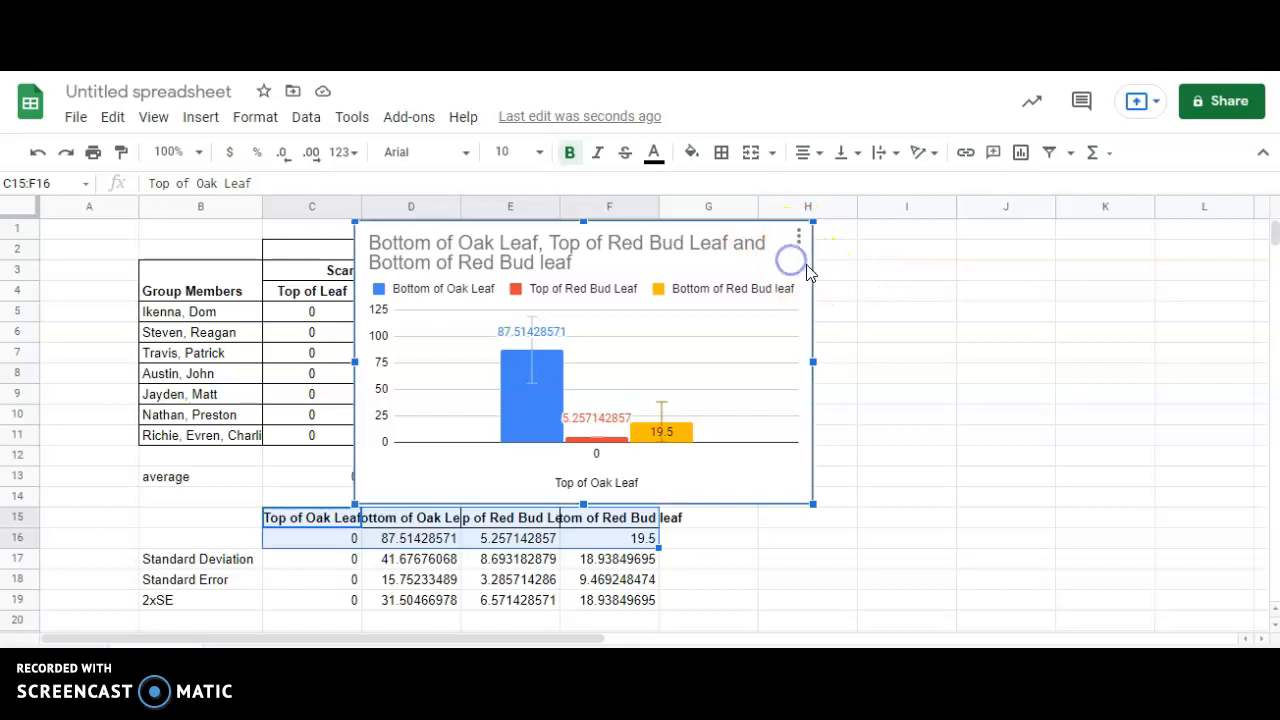
left_click(787, 275)
left_click_drag(787, 275, 1159, 291)
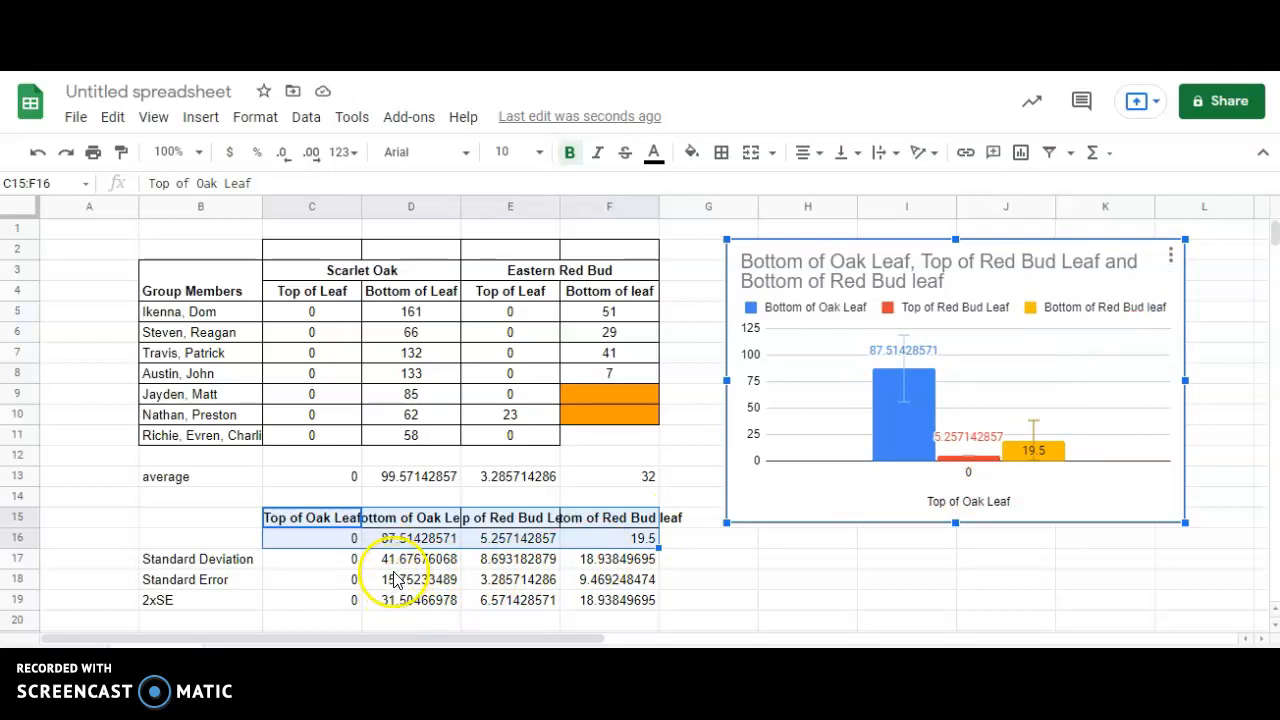
- Apply the two-decimal Number format to the standard deviation, standard error and 2xSE values in D17:F19
left_click_drag(395, 568, 594, 599)
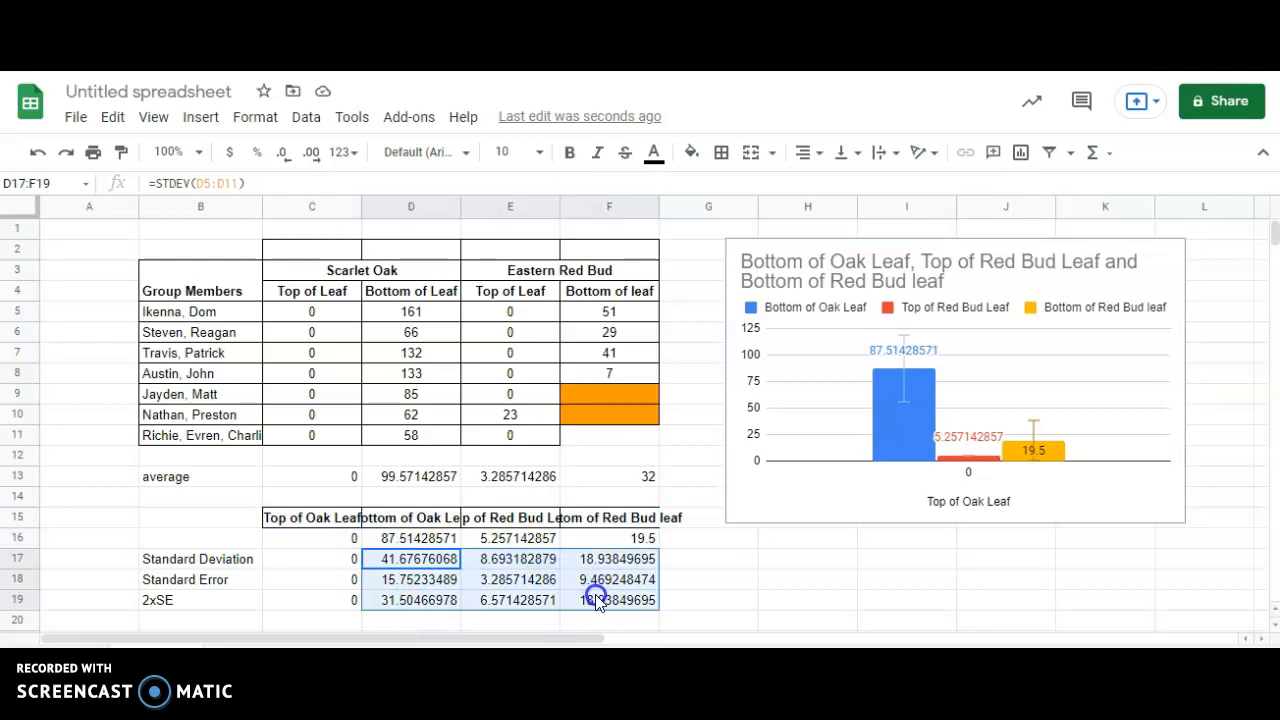
left_click(253, 118)
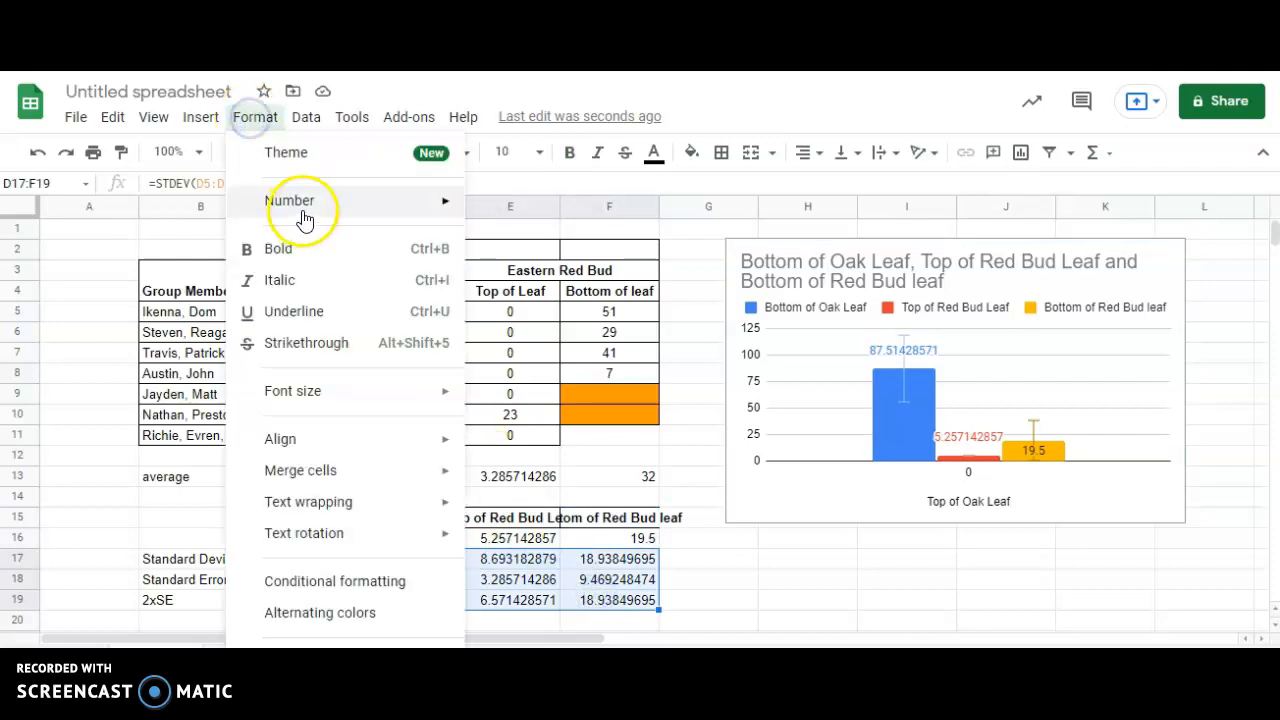
mouse_move(297, 200)
left_click(545, 229)
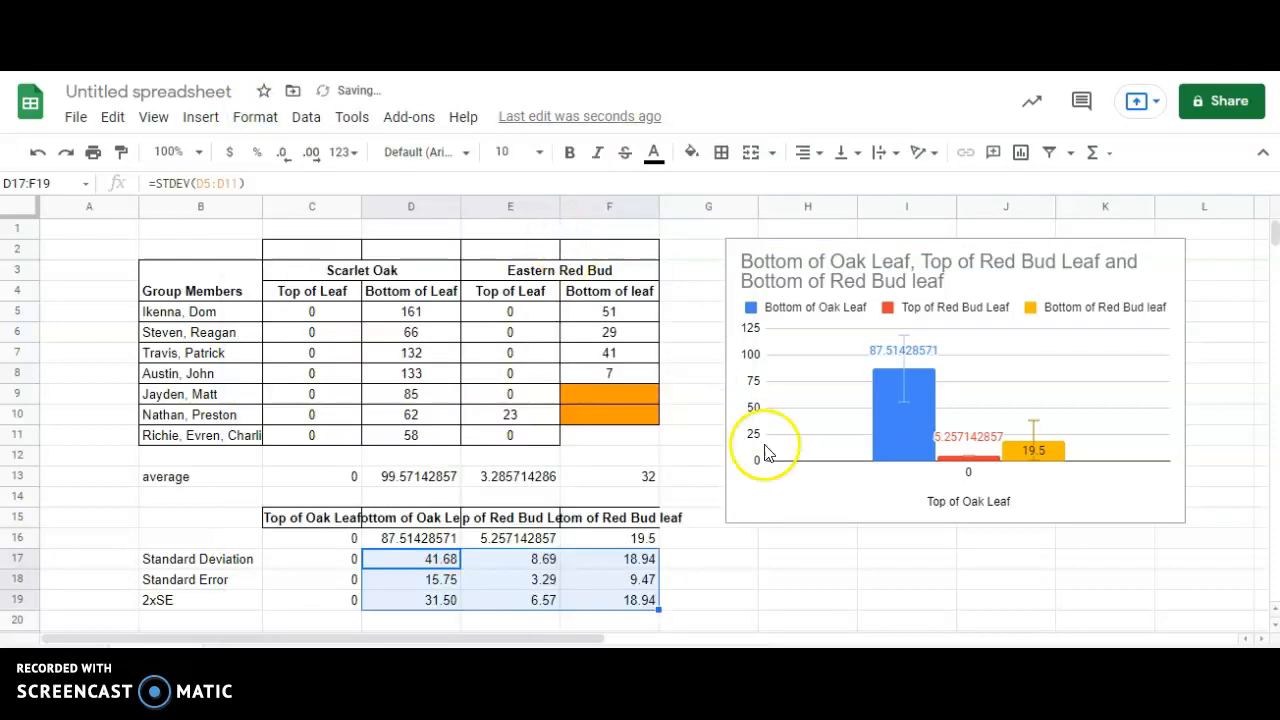
left_click(811, 537)
left_click(897, 426)
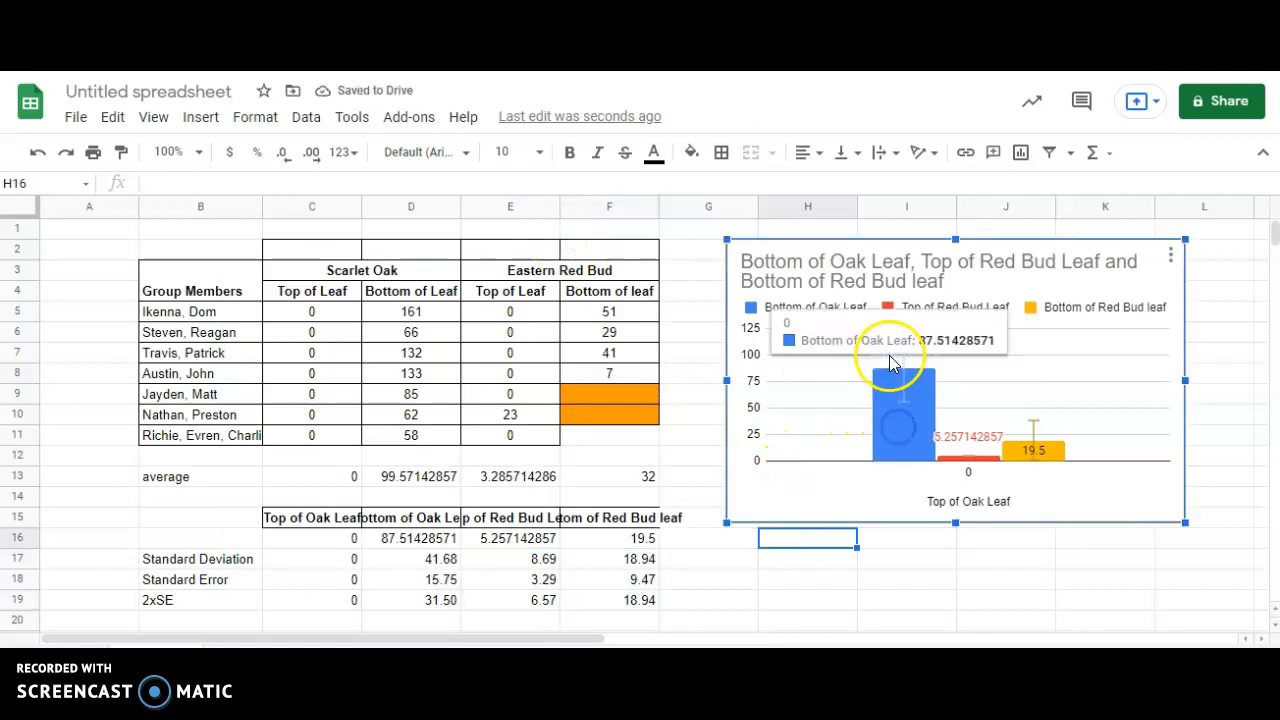
left_click(905, 582)
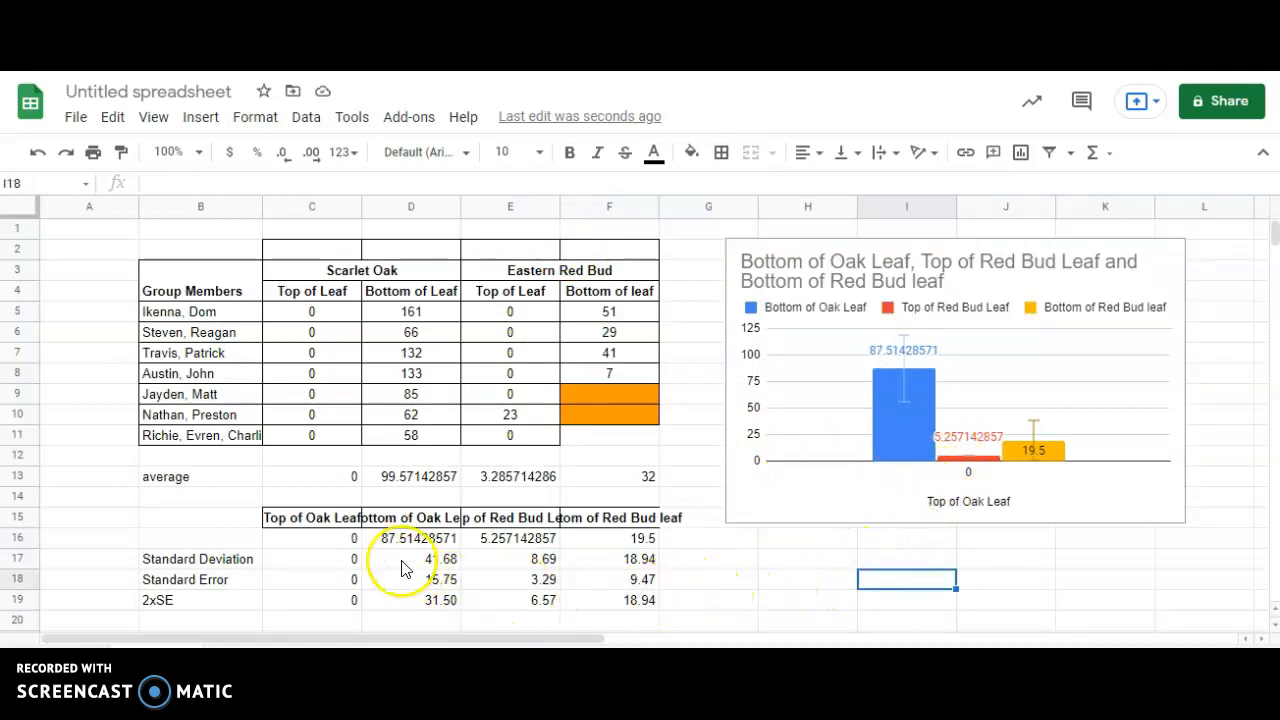
- Apply the two-decimal Number format to the charted averages in C16:F16
left_click_drag(346, 538, 595, 538)
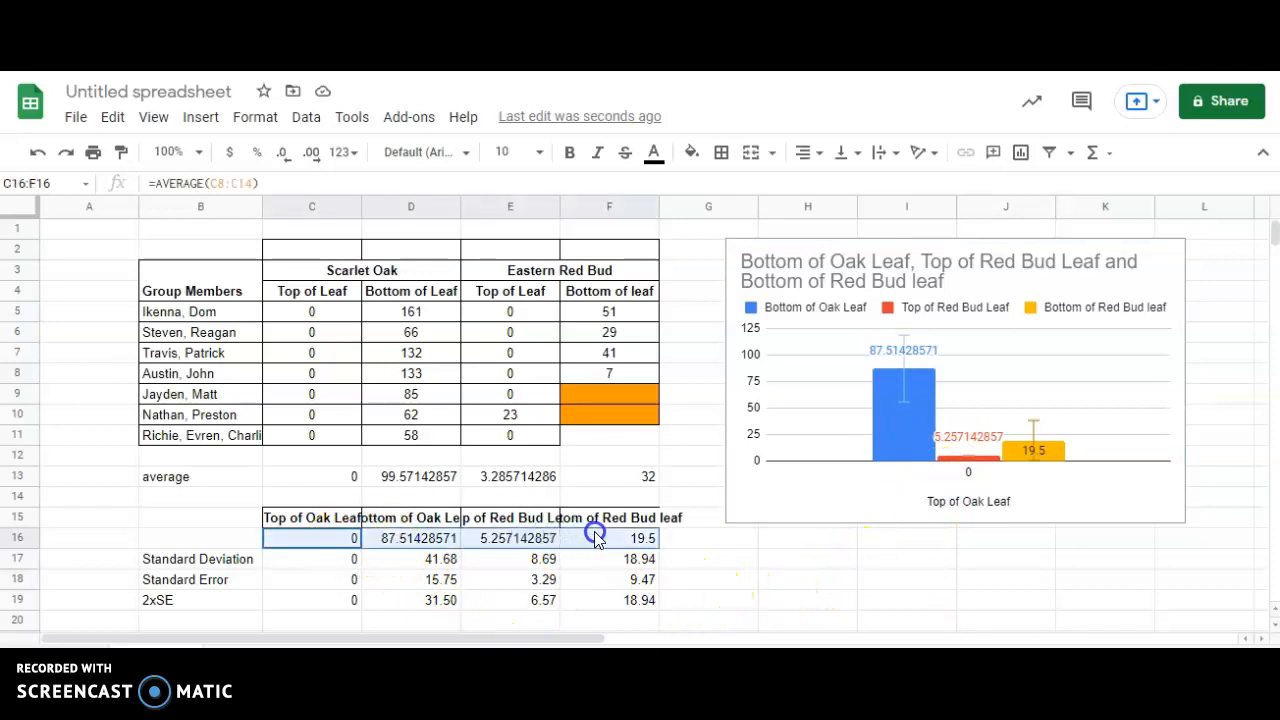
left_click(250, 118)
mouse_move(360, 216)
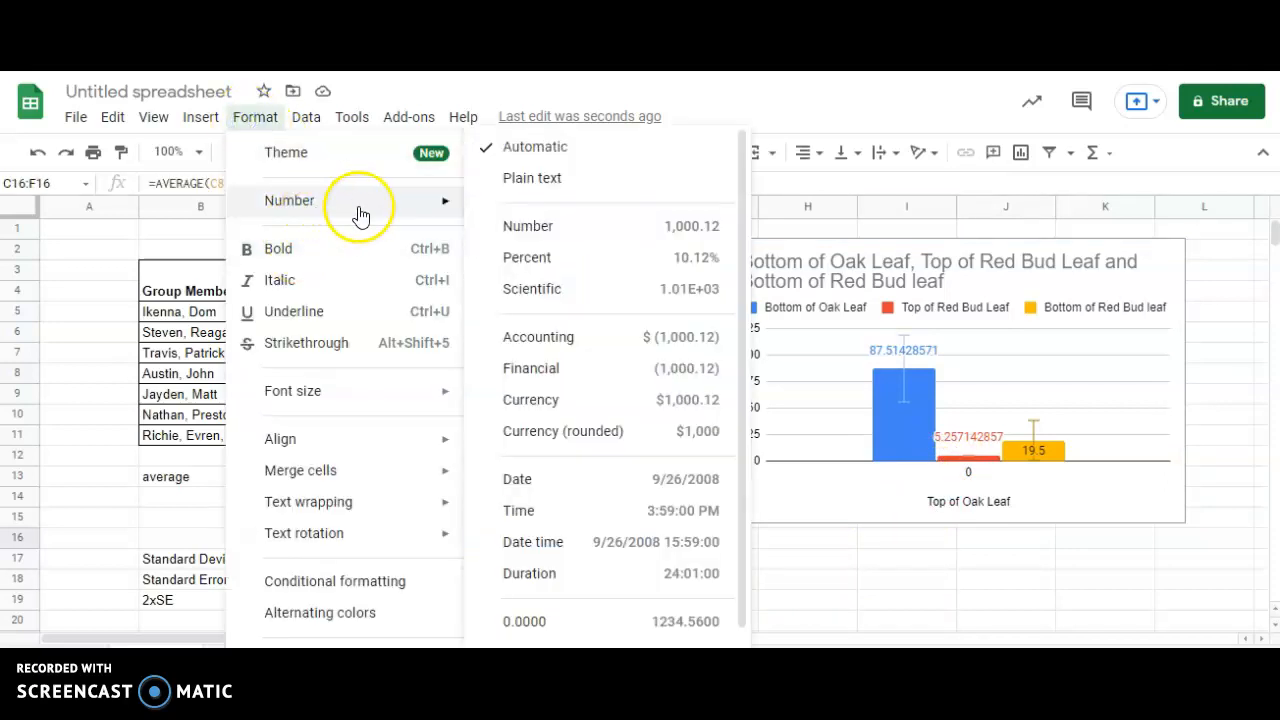
left_click(526, 225)
left_click(928, 576)
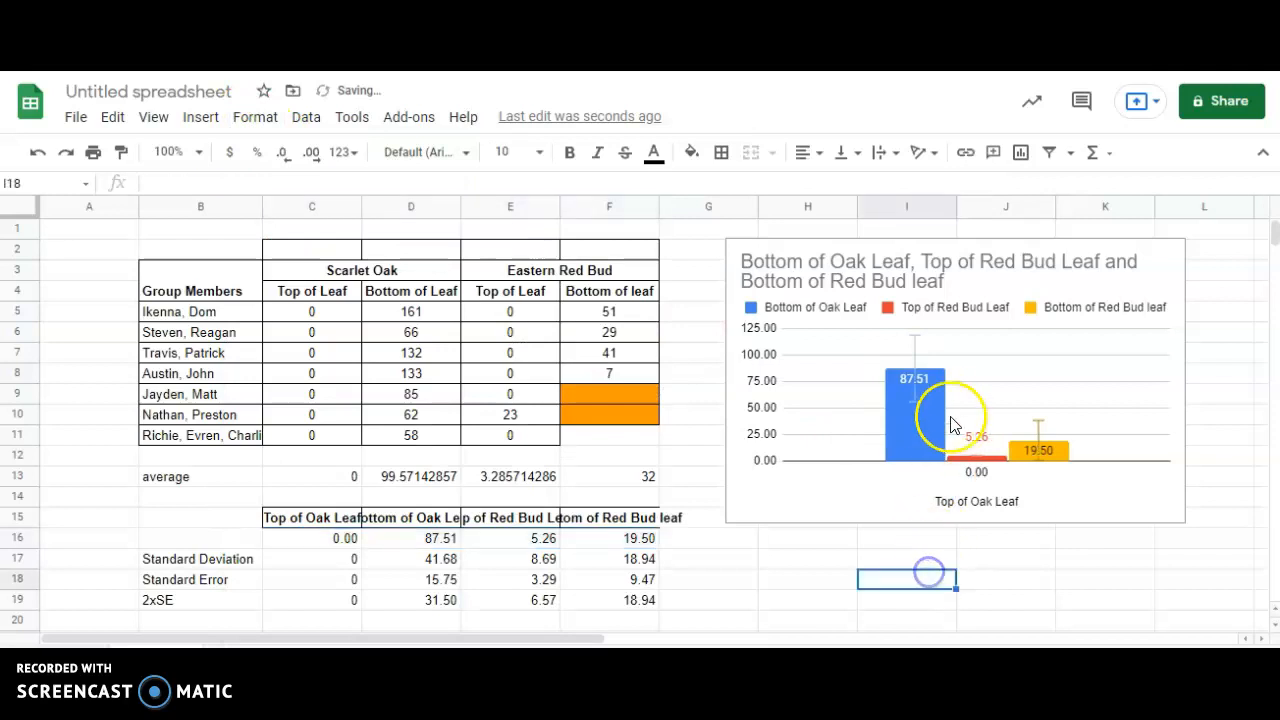